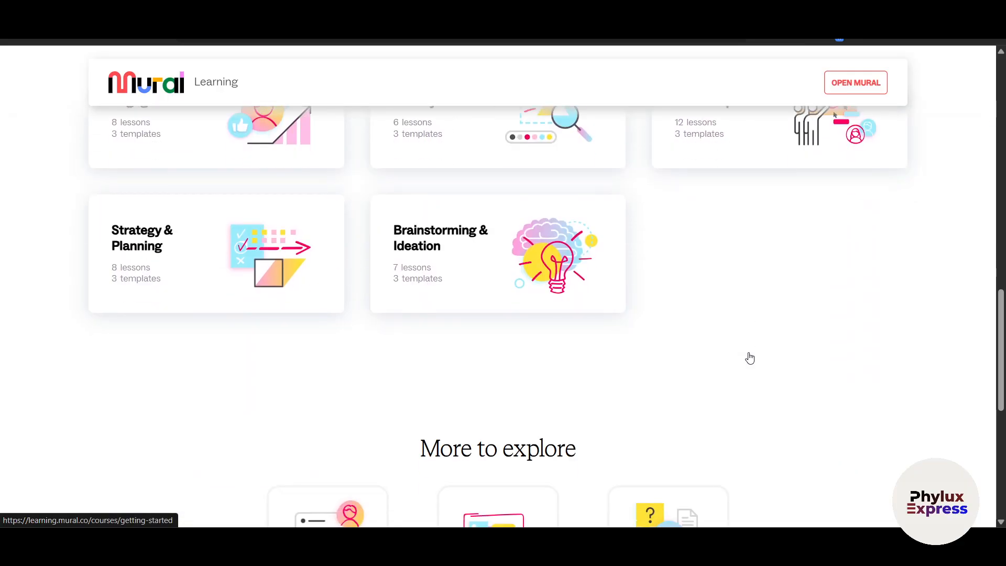
Open Mural from its learning site and try to log in with the Google account
scroll(749, 357, "up", 8)
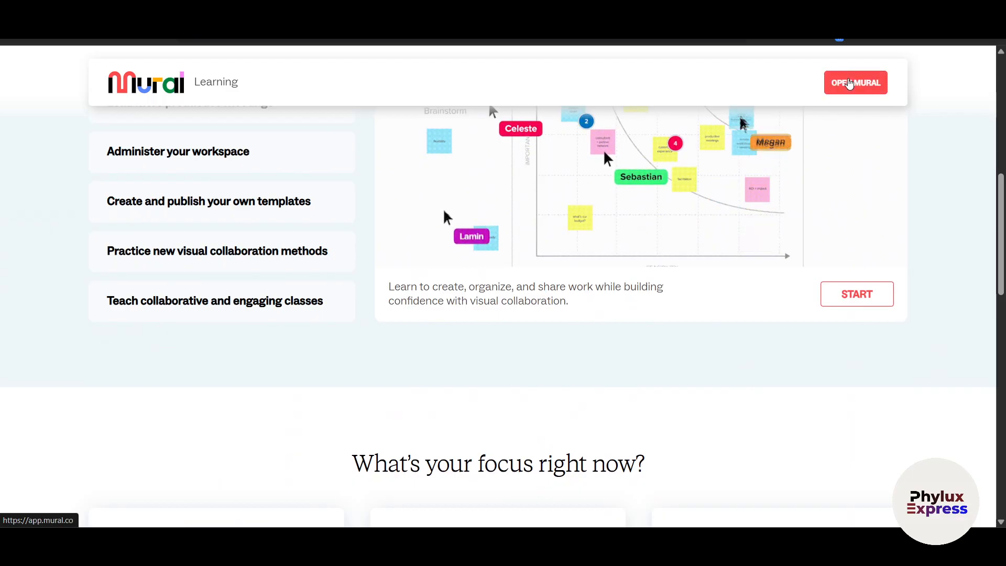
left_click(850, 84)
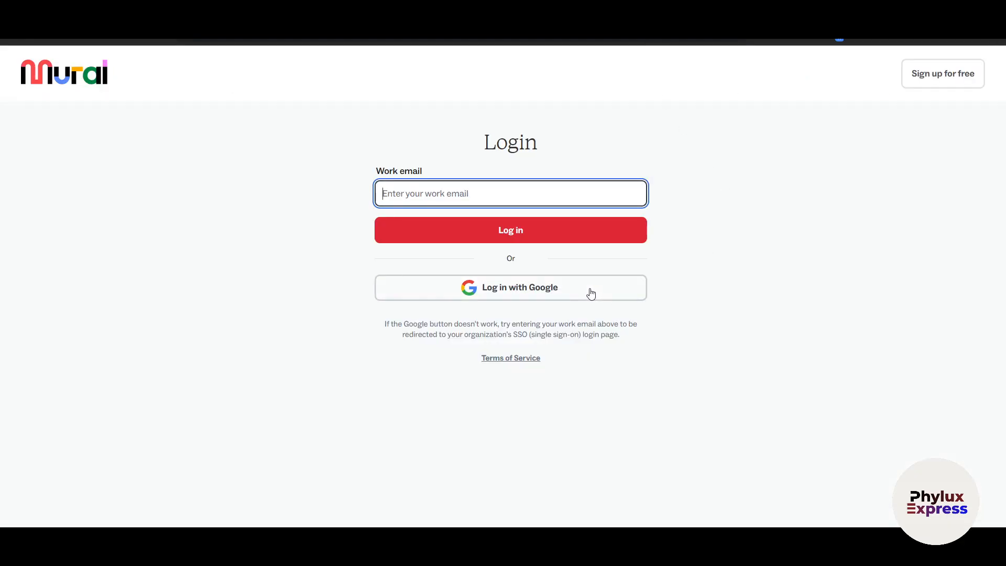
left_click(550, 297)
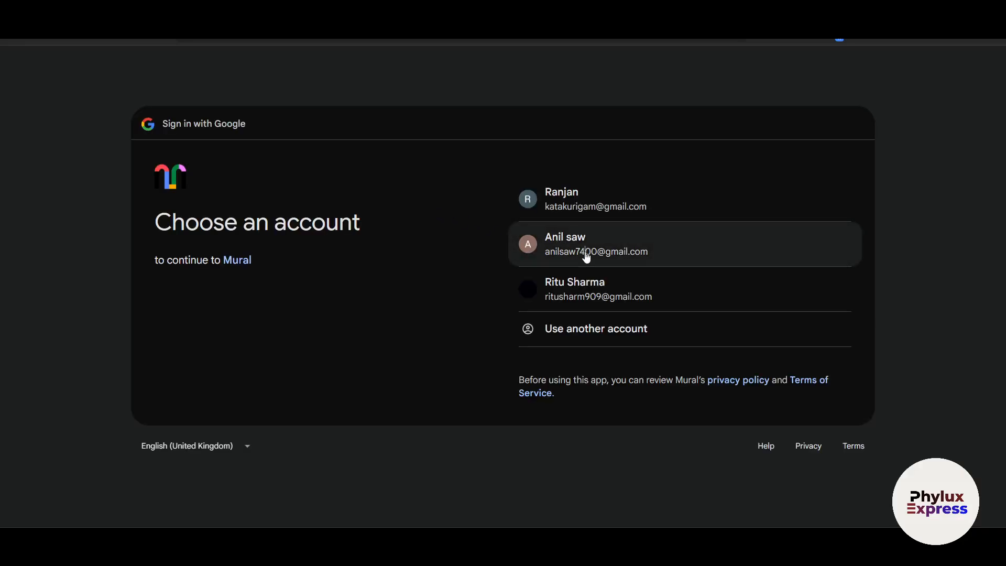
left_click(586, 254)
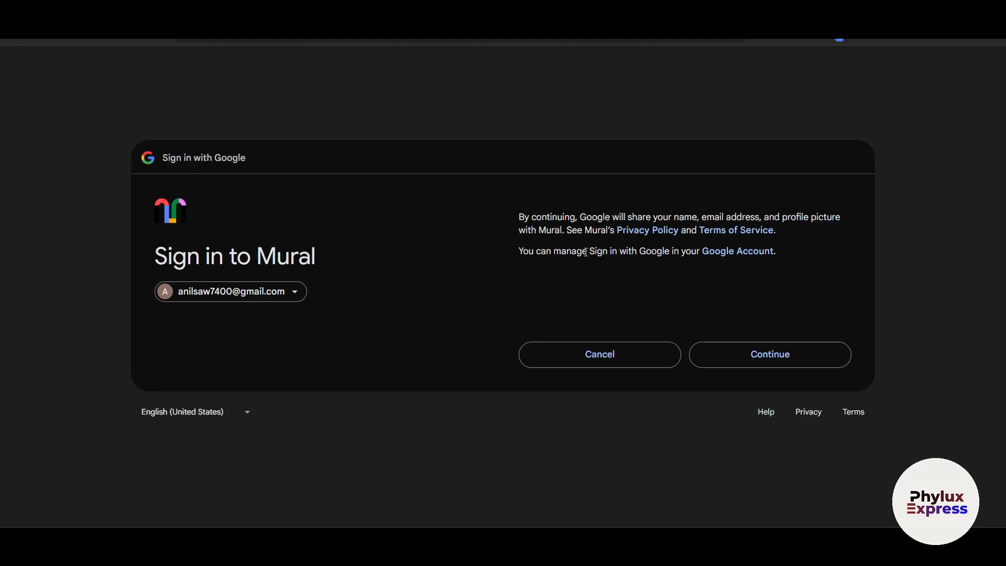
left_click(748, 362)
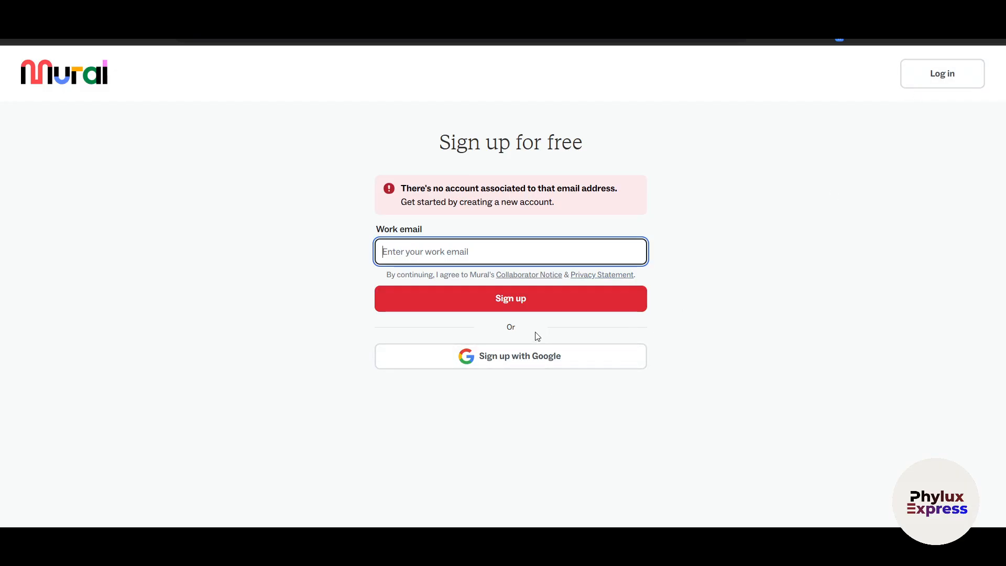
Sign up for a free account with Google and accept Mural's Terms of Service
left_click_drag(438, 191, 532, 192)
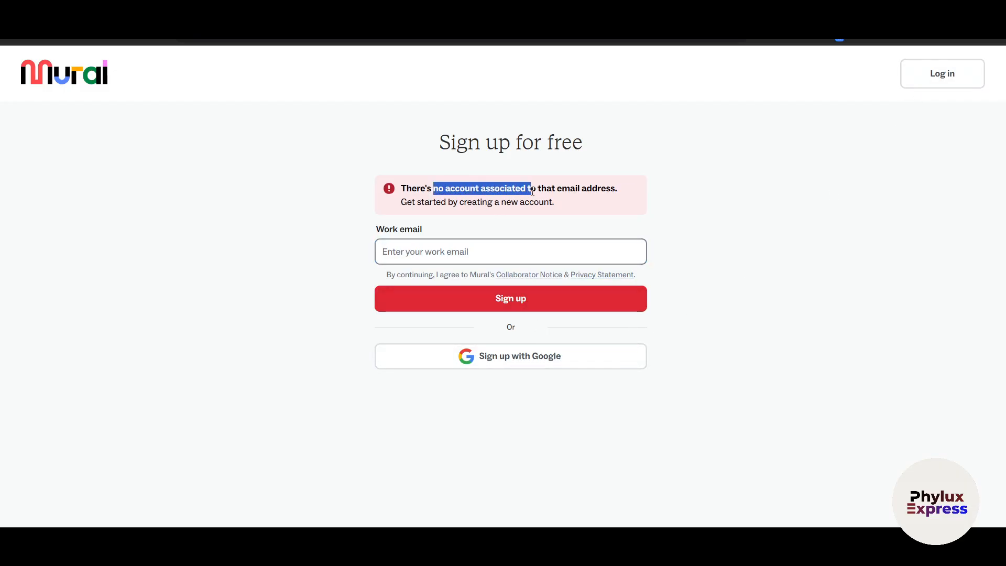
left_click(860, 304)
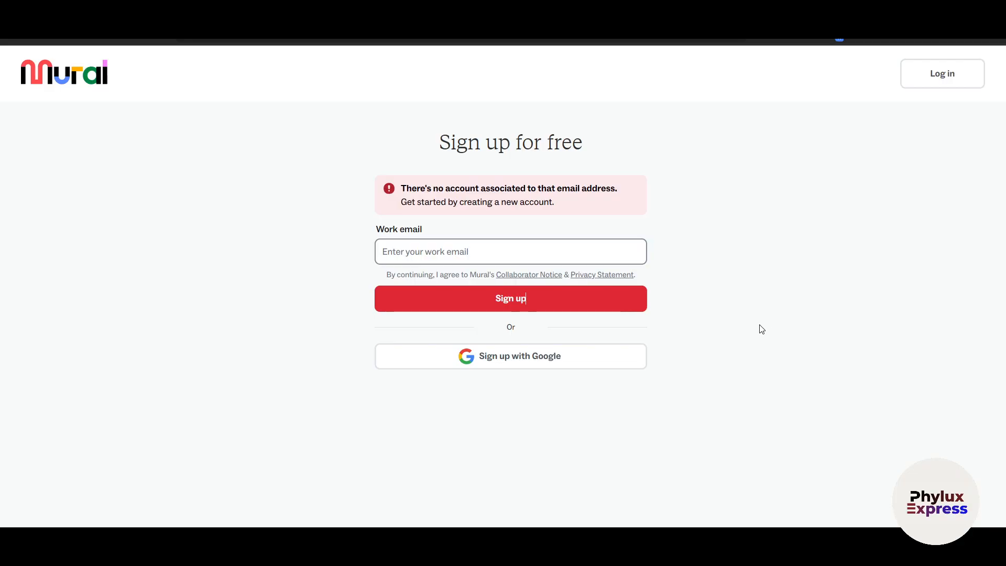
left_click(942, 74)
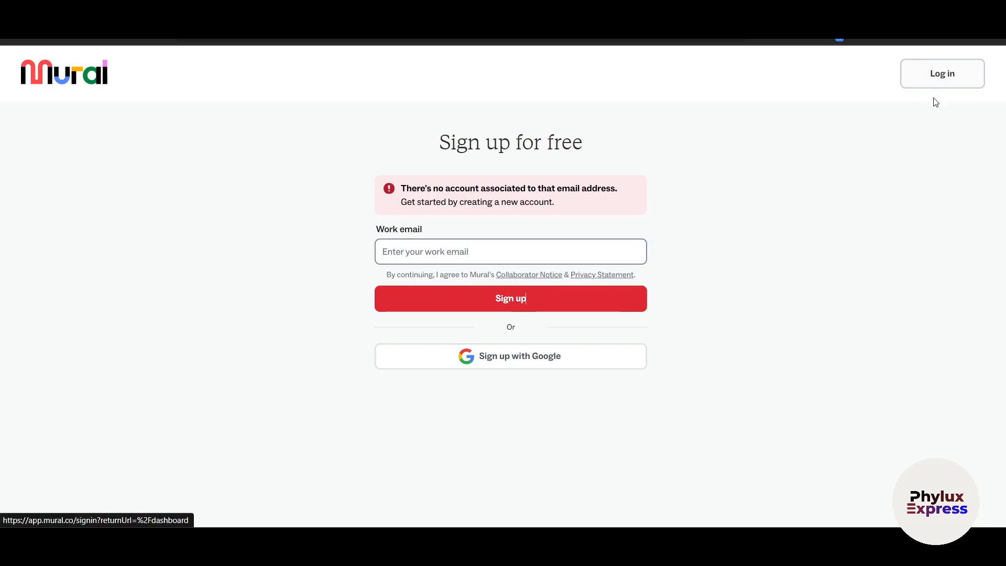
left_click(382, 233)
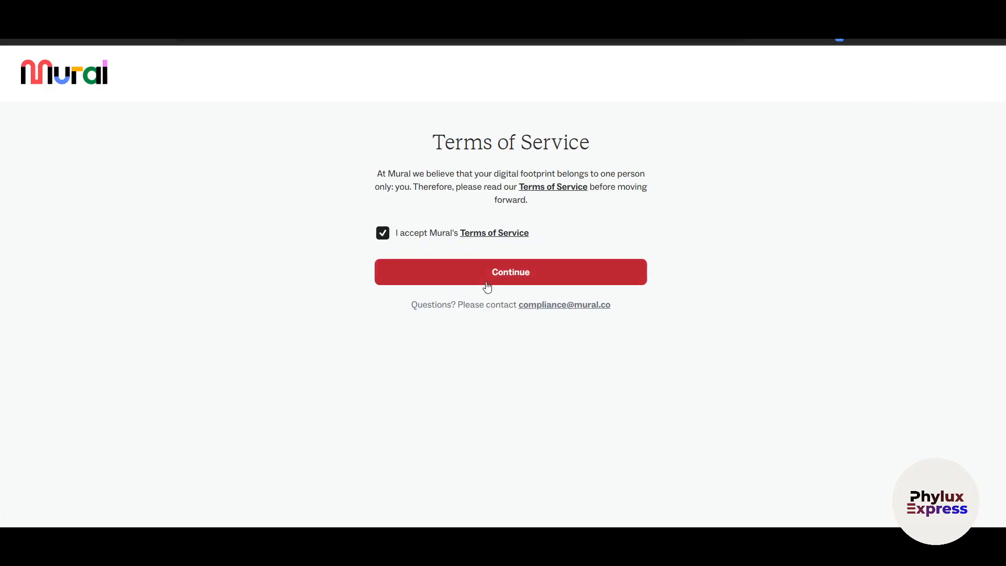
left_click(511, 283)
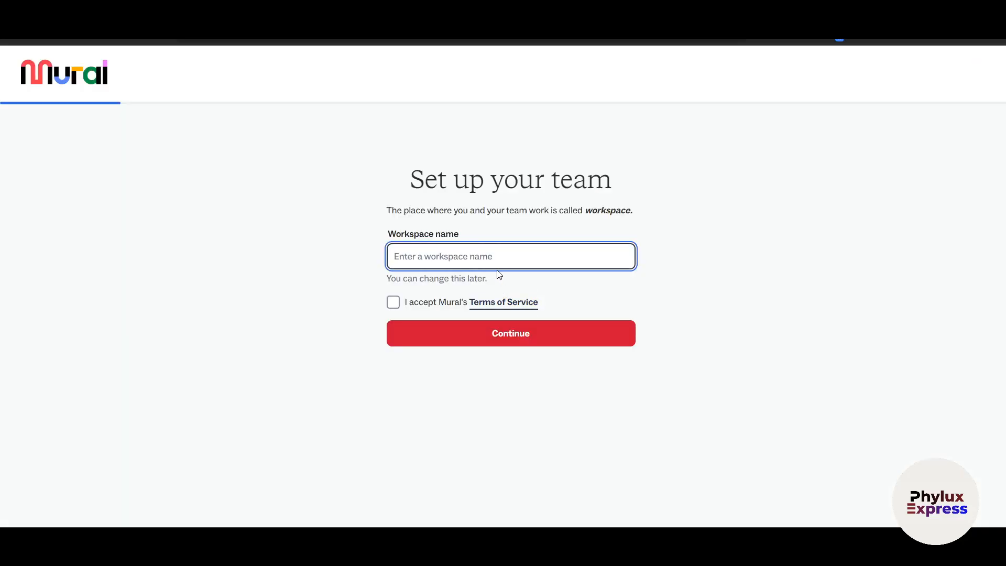
Set up the team by entering a workspace name and accepting the Terms of Service
type("Phylux Express")
left_click(393, 303)
left_click(501, 340)
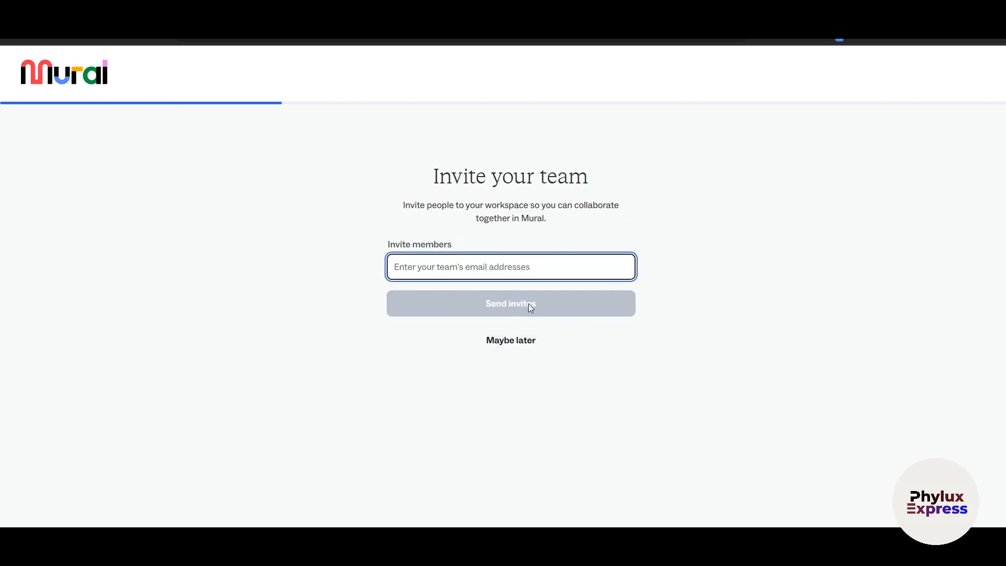
Skip inviting team members and answer the onboarding questions with Work and "No, this is my first time"
left_click(527, 341)
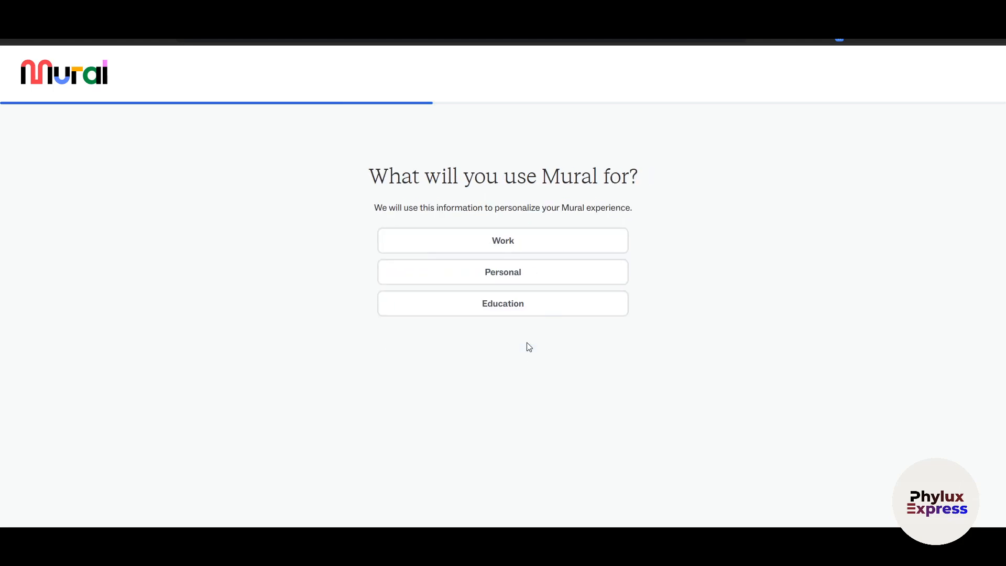
left_click(505, 246)
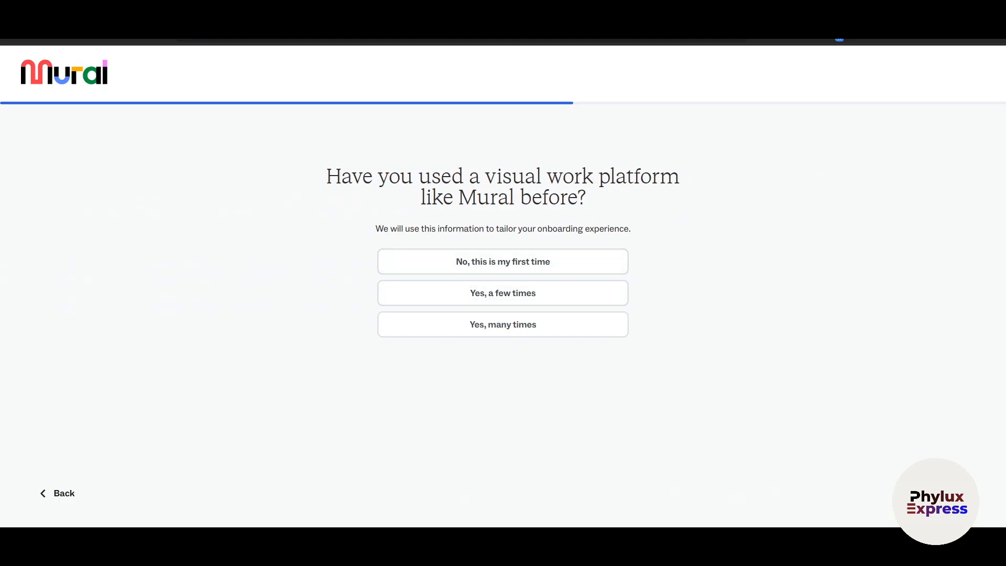
left_click(524, 263)
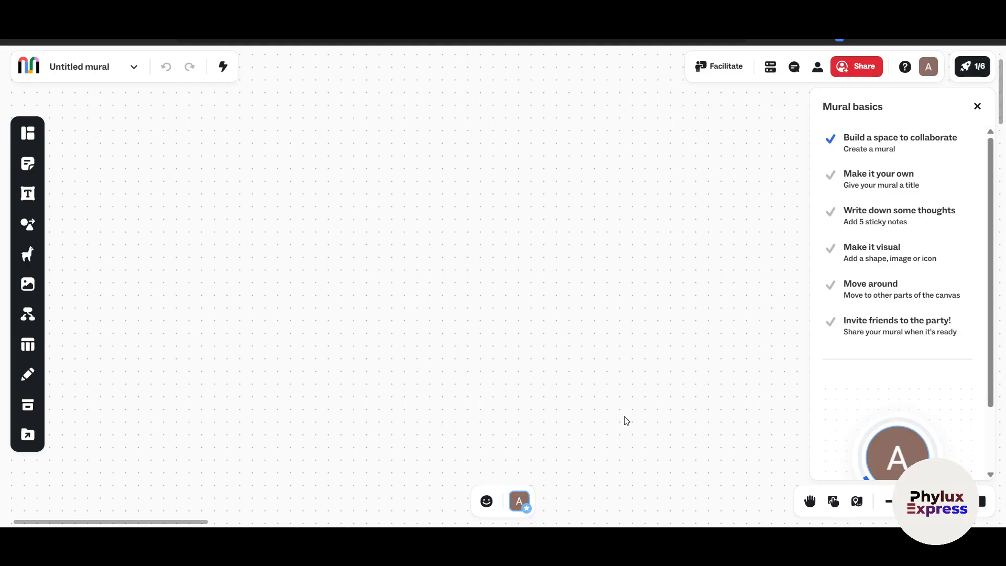
Dismiss the Mural basics checklist and the mouse navigation tip to clear the blank canvas
left_click_drag(648, 362, 401, 392)
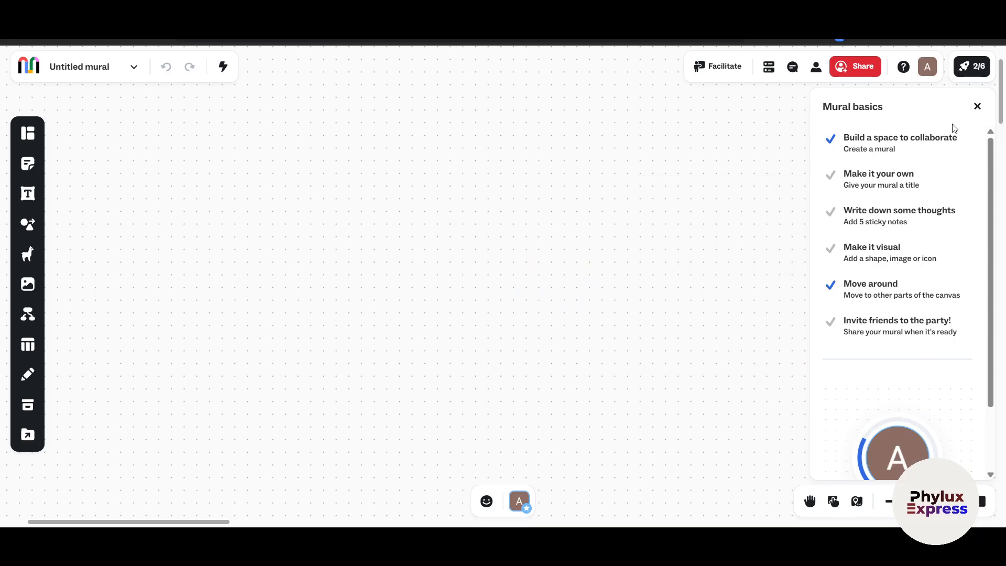
left_click(977, 106)
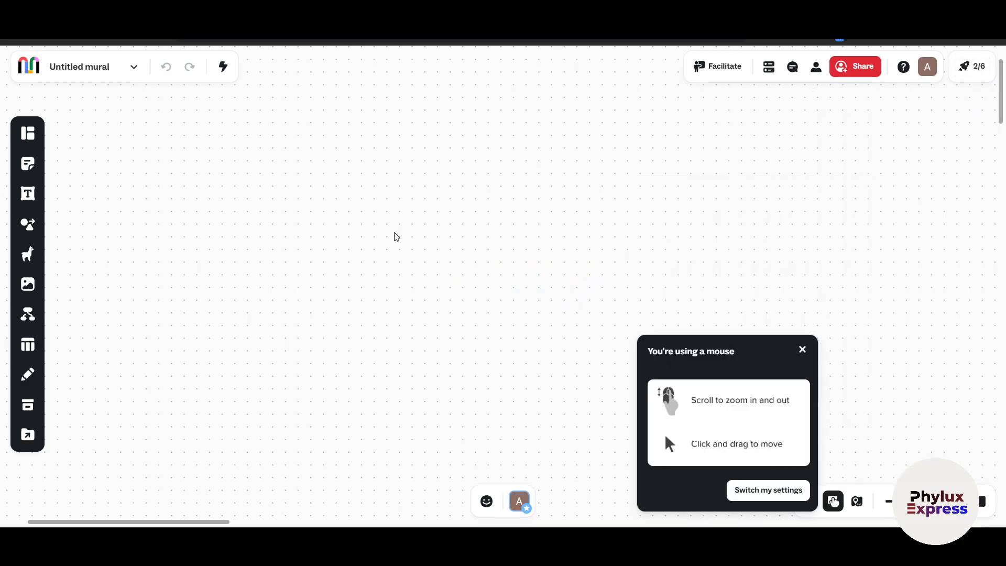
left_click_drag(319, 244, 728, 282)
left_click_drag(292, 227, 472, 272)
left_click(802, 349)
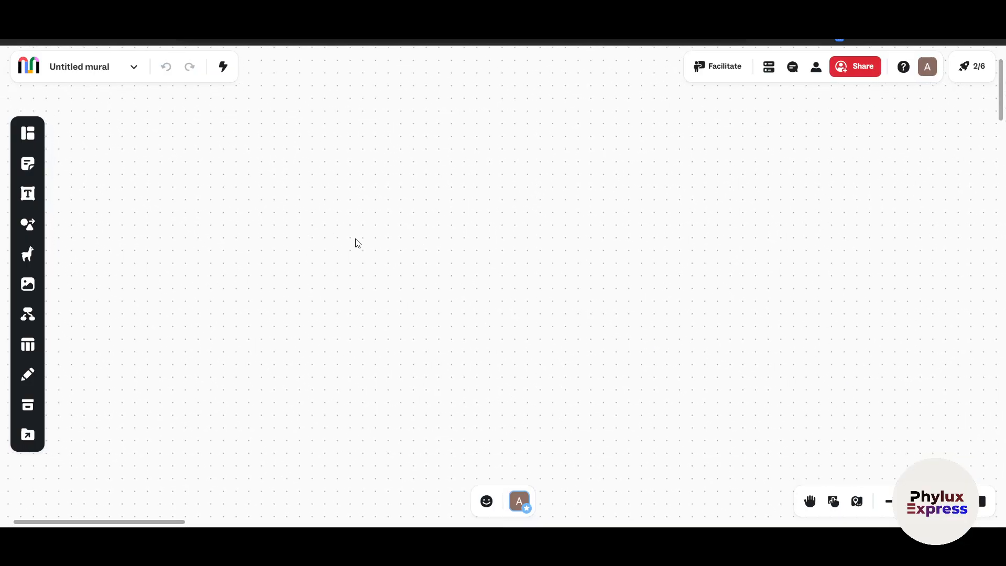
Examine the mural's document options and the facilitator options of the own avatar without changing anything
left_click(133, 68)
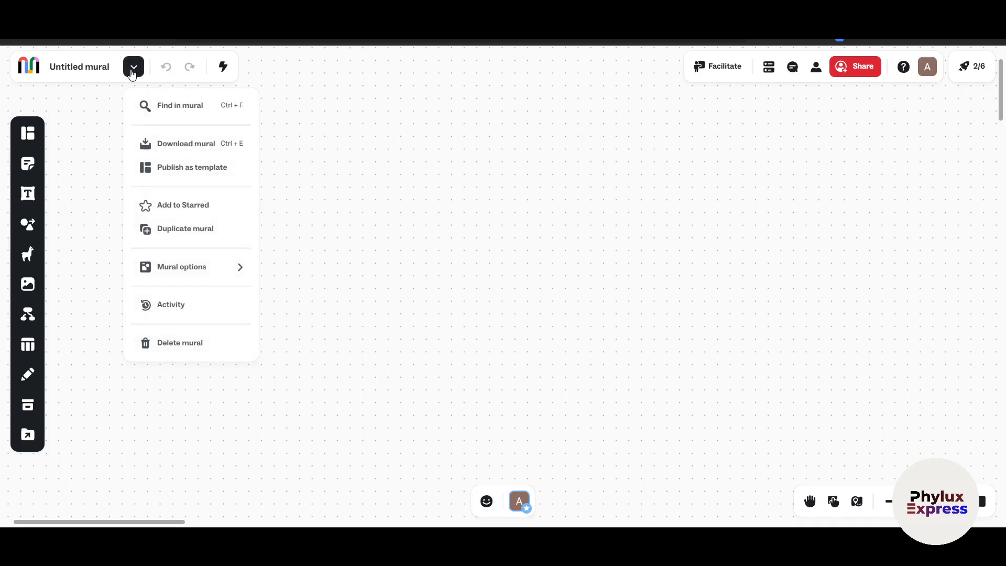
left_click(549, 349)
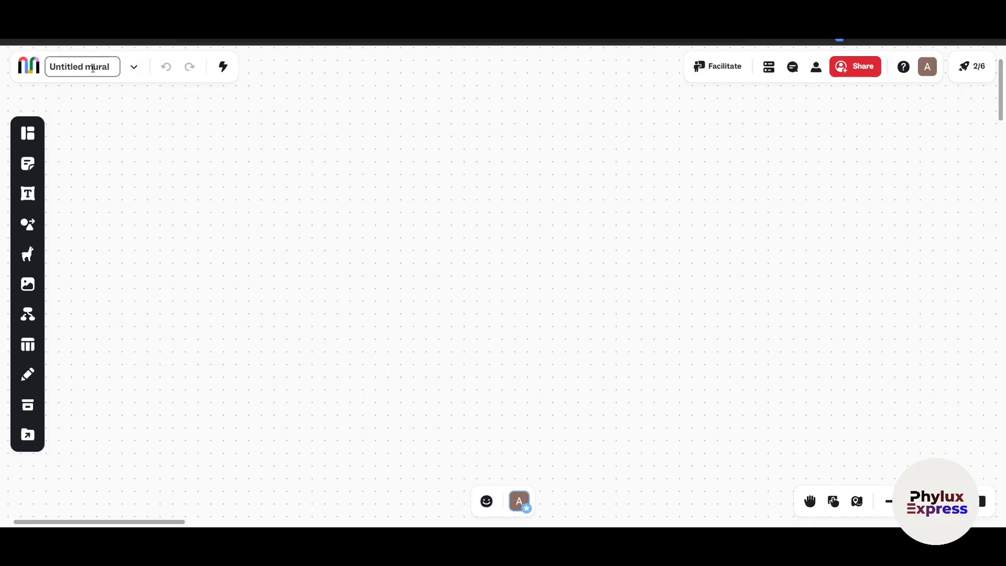
left_click(134, 68)
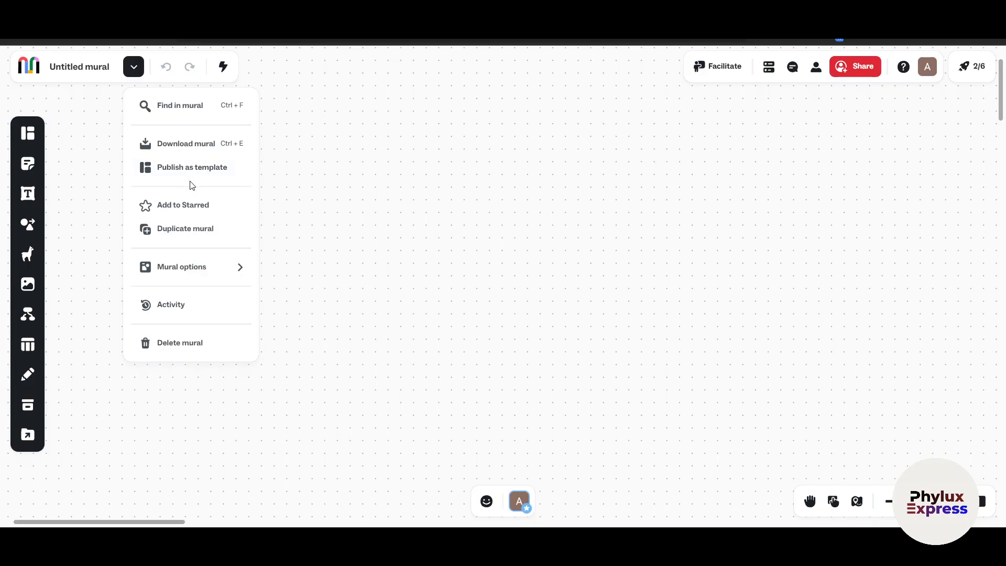
left_click(386, 282)
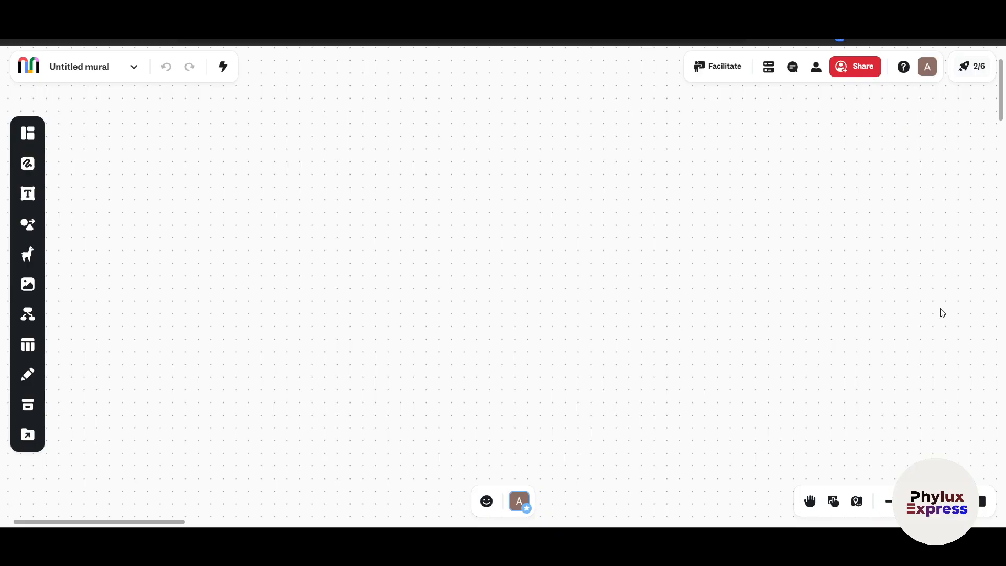
left_click(526, 506)
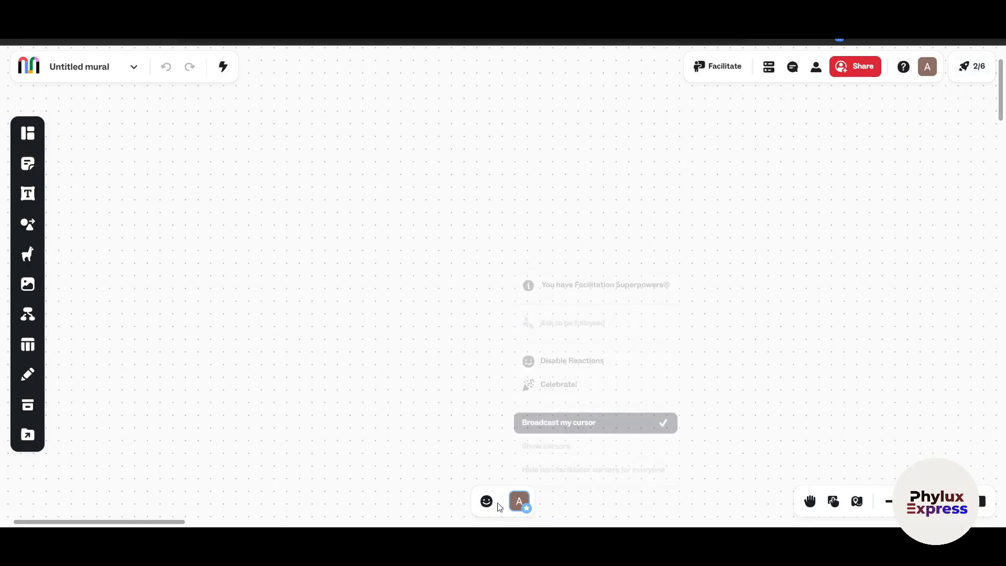
left_click(527, 510)
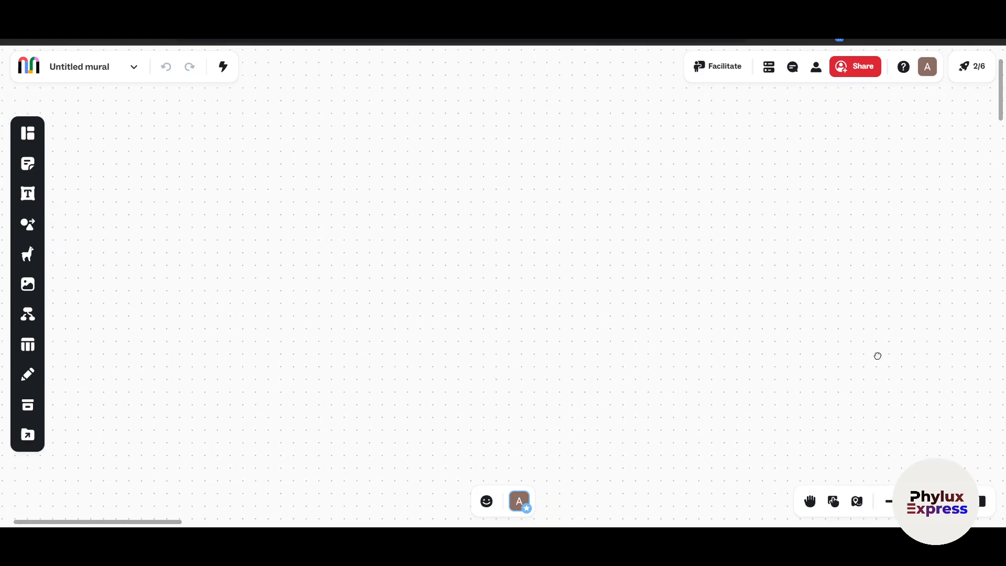
left_click(127, 72)
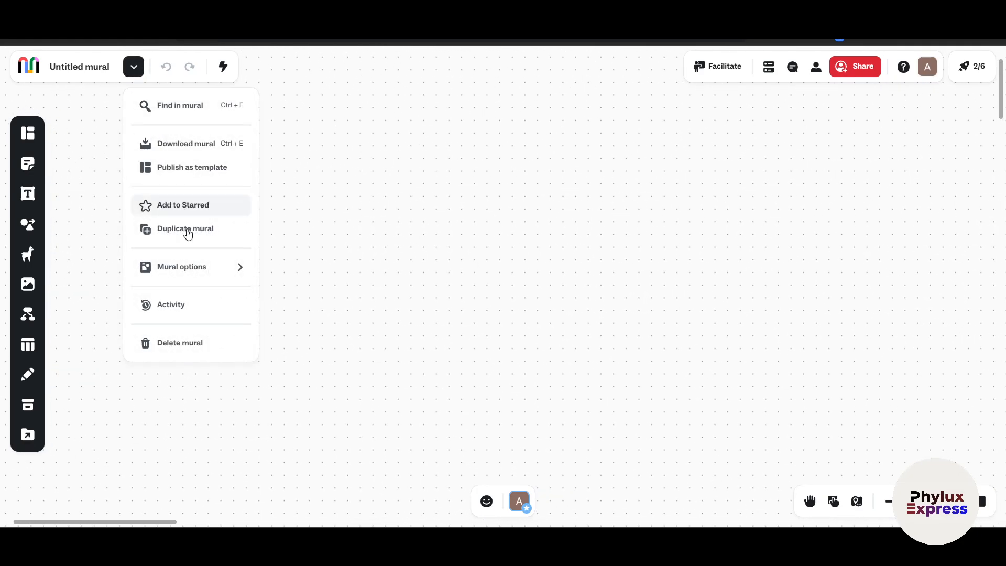
left_click(394, 355)
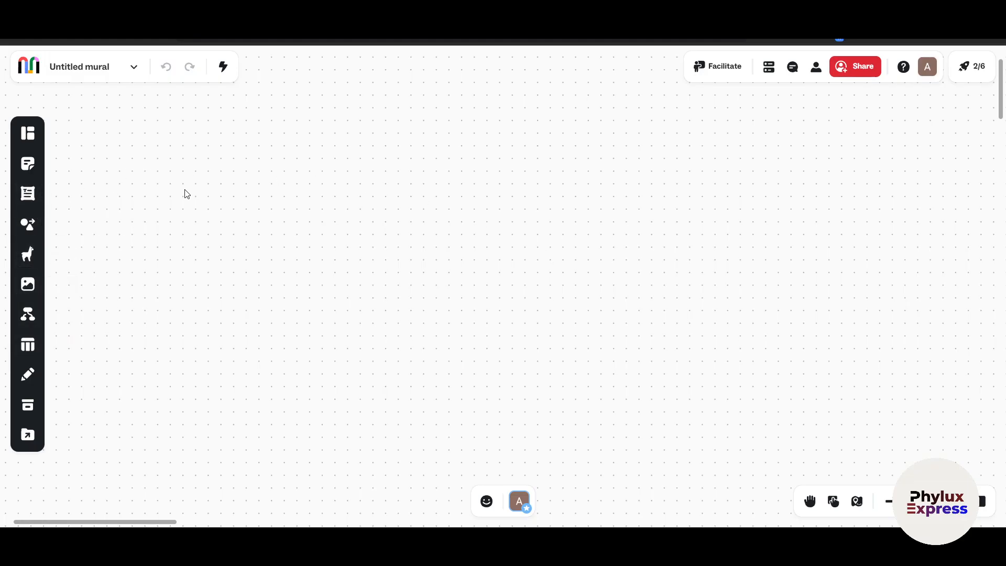
Browse the template library and open the preview of the Weekly team meeting template
left_click(28, 134)
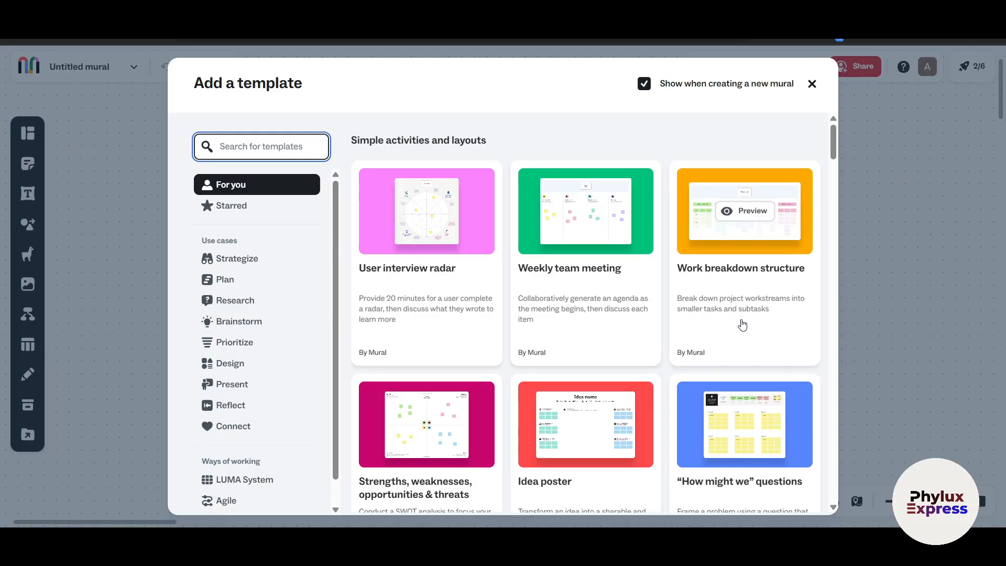
mouse_move(568, 222)
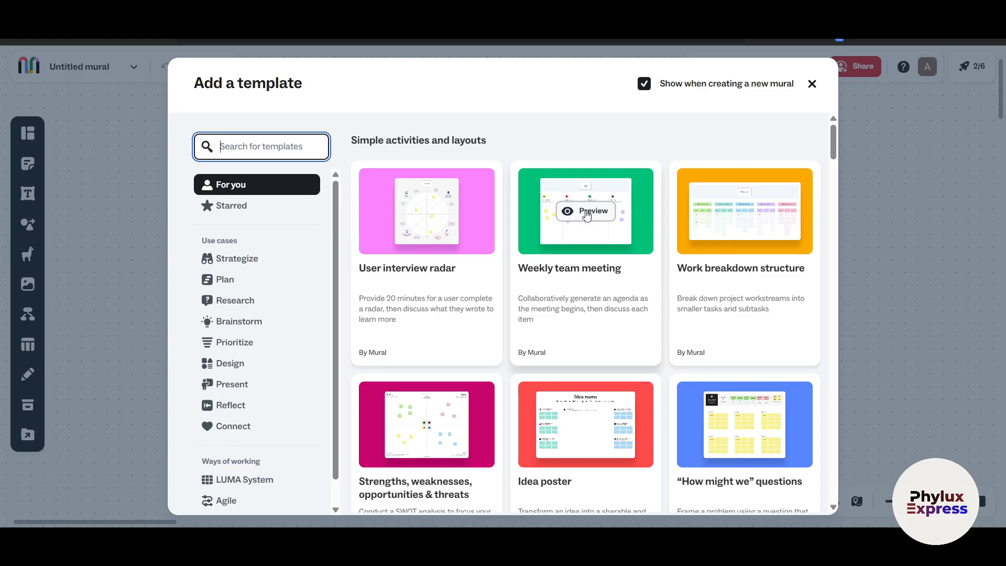
scroll(581, 350, "down", 3)
scroll(581, 350, "up", 3)
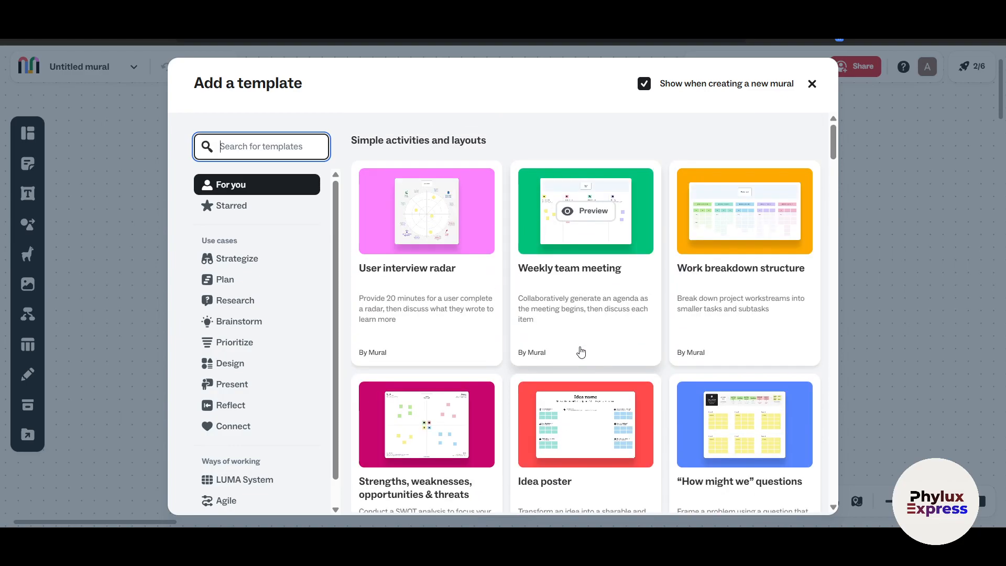
left_click(592, 219)
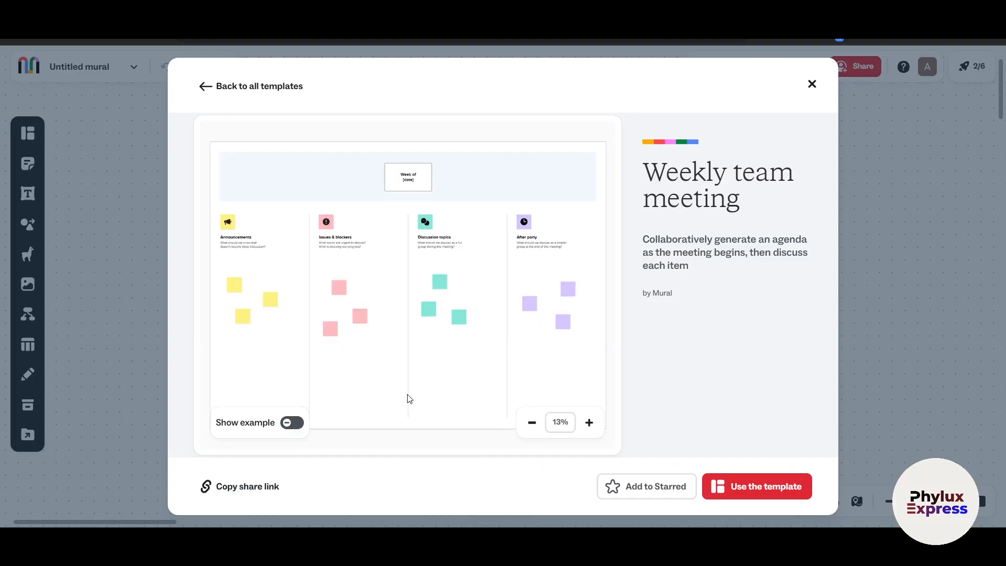
Compare the blank Weekly team meeting template with its filled-in example and add the template to the mural
left_click(289, 432)
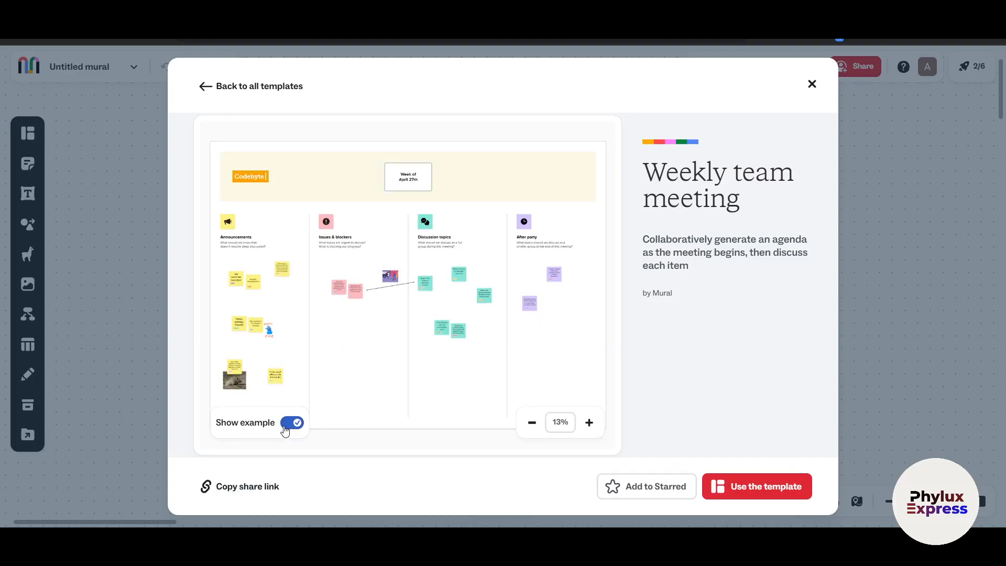
left_click(288, 429)
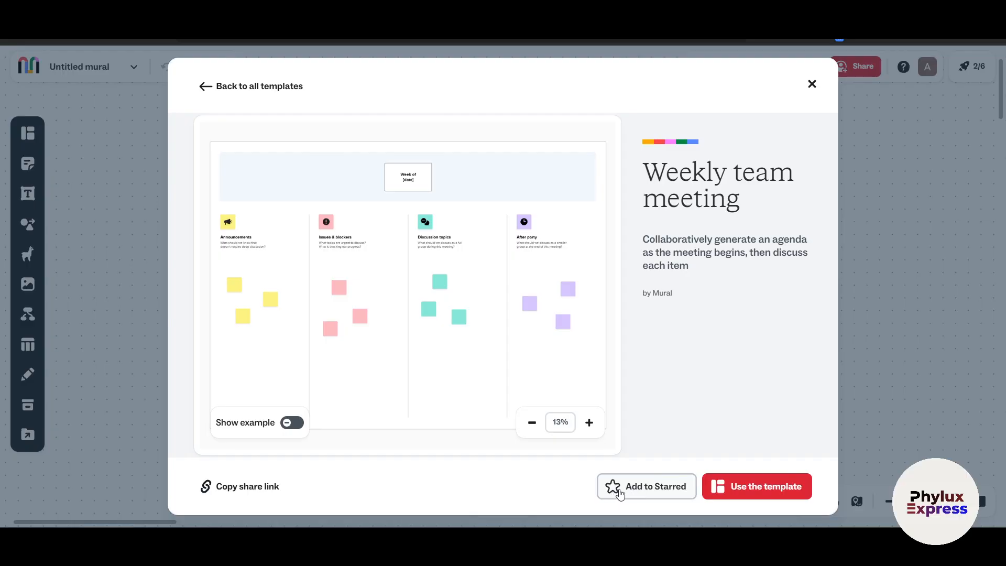
left_click(761, 489)
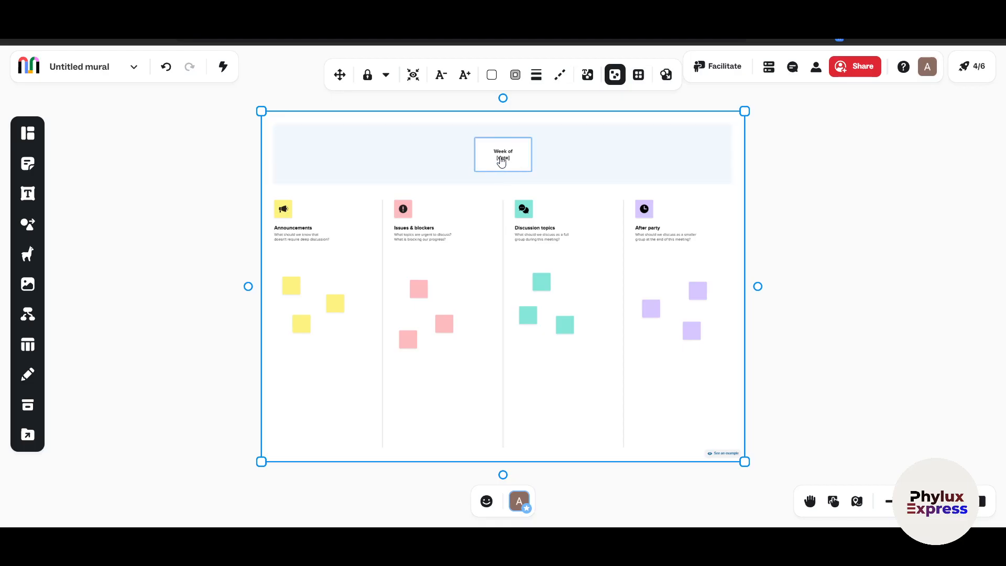
Turn on Move mode and explore the canvas around the inserted Weekly team meeting template
scroll(502, 162, "up", 4)
scroll(569, 288, "down", 7)
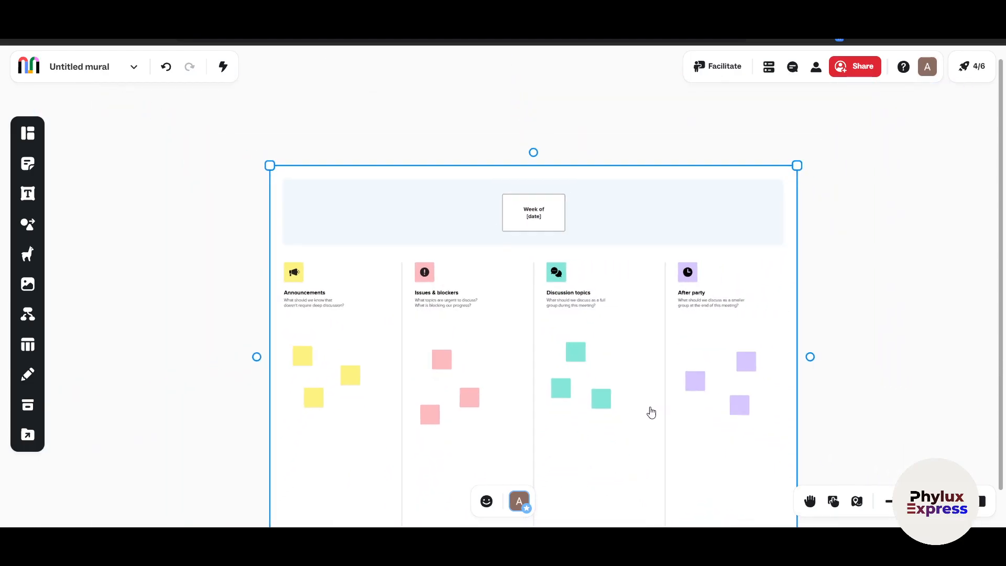
left_click(810, 500)
left_click_drag(703, 367, 284, 202)
left_click_drag(737, 270, 418, 214)
left_click_drag(359, 224, 842, 326)
left_click_drag(342, 268, 528, 302)
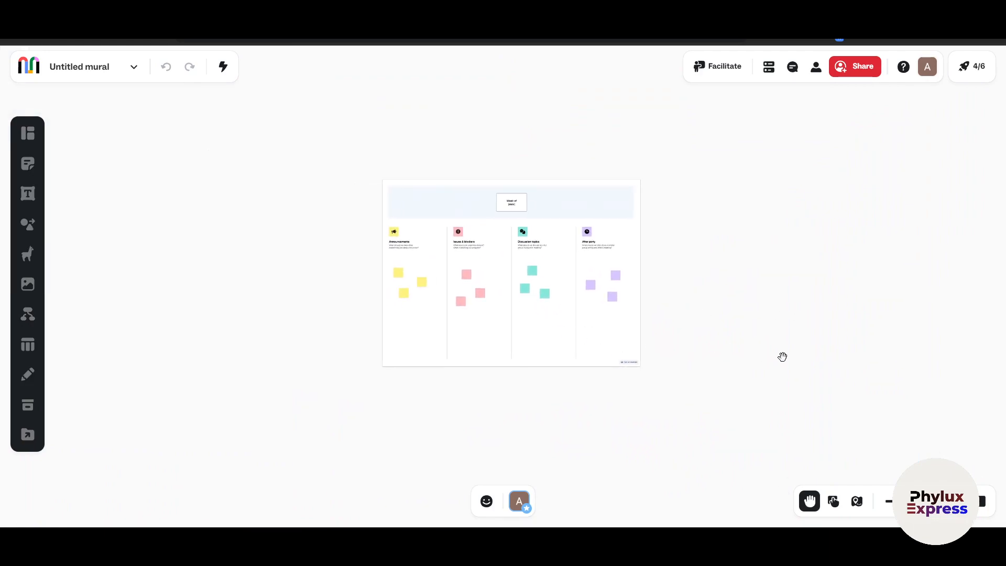
left_click_drag(783, 357, 503, 259)
left_click_drag(778, 324, 607, 259)
left_click_drag(810, 313, 945, 288)
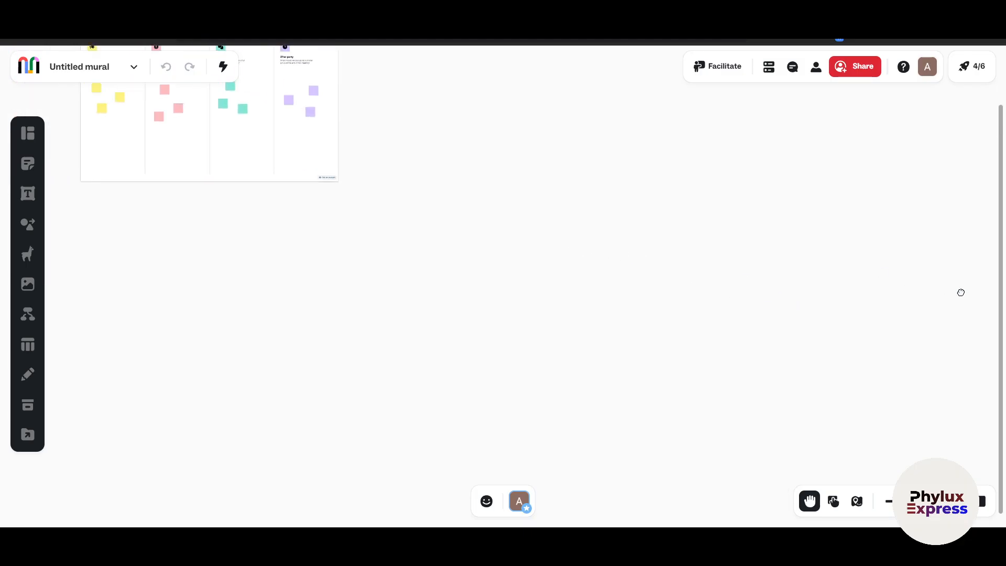
Explore the Weekly team meeting template in Move mode, from the full layout to the "Week of [date]" title box
left_click_drag(429, 223, 643, 364)
scroll(532, 292, "up", 5)
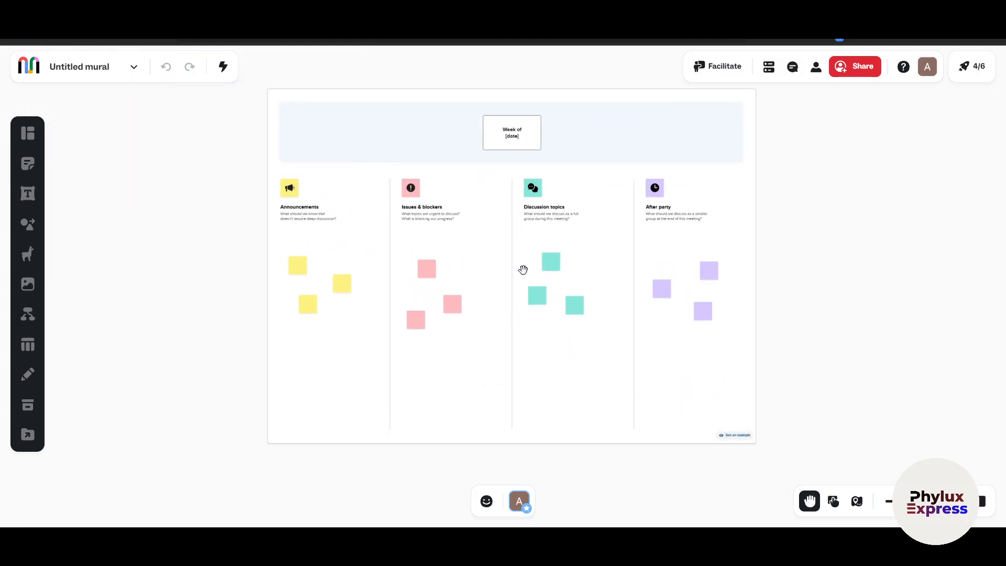
scroll(517, 299, "up", 5)
left_click_drag(508, 223, 500, 300)
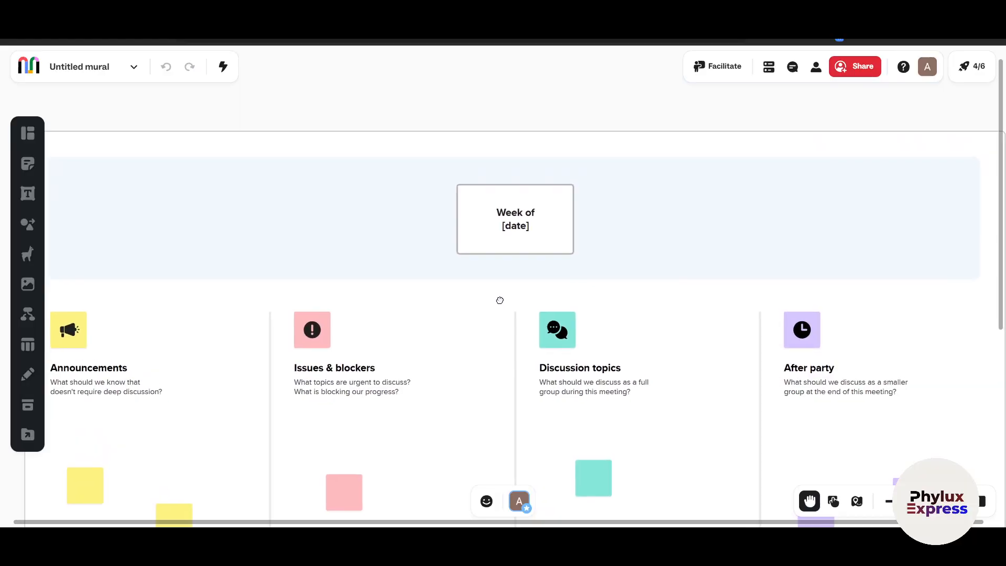
left_click(516, 215)
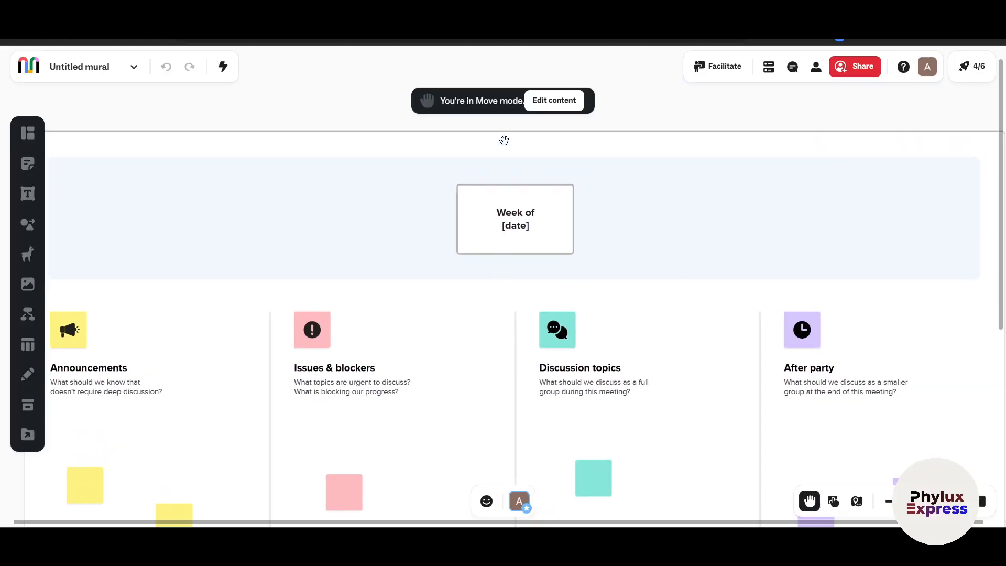
Examine the mouse and trackpad navigation options and look around the mural with the map
left_click(834, 502)
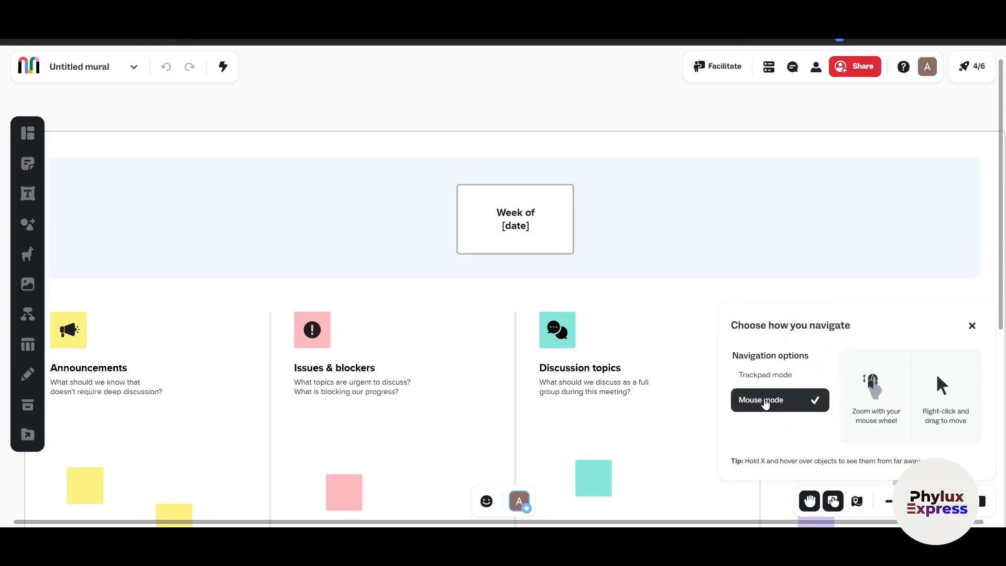
left_click(860, 504)
left_click_drag(827, 426, 899, 420)
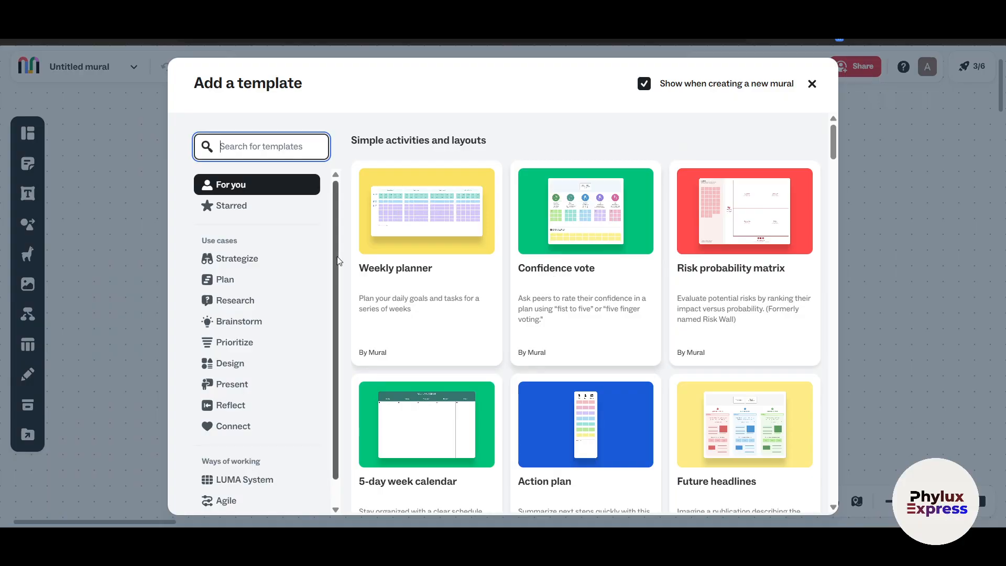
Add the Weekly planner template to the mural and shift the first week's Friday note slightly out of its row
left_click(408, 272)
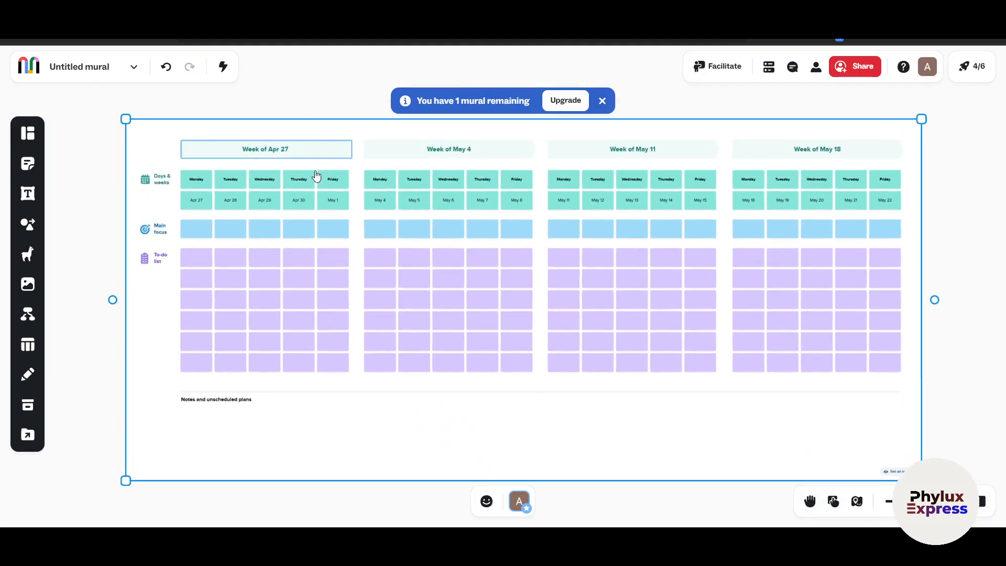
scroll(305, 157, "up", 3)
mouse_move(340, 185)
left_mouse_down()
mouse_move(464, 285)
mouse_move(364, 193)
mouse_move(341, 188)
left_mouse_up()
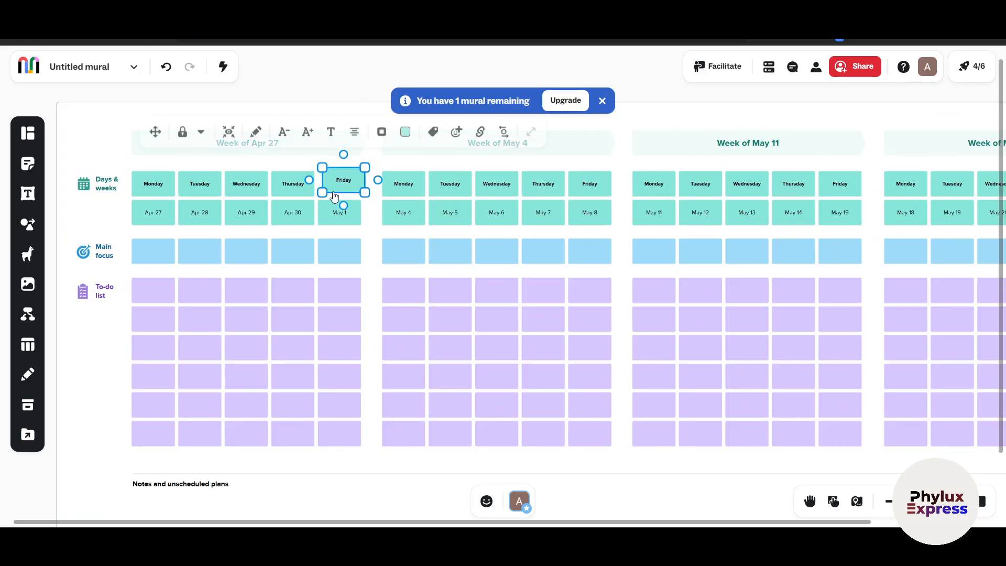
Inspect the first week's Monday note, view the start of the planner in Move mode and return to editing
double_click(153, 188)
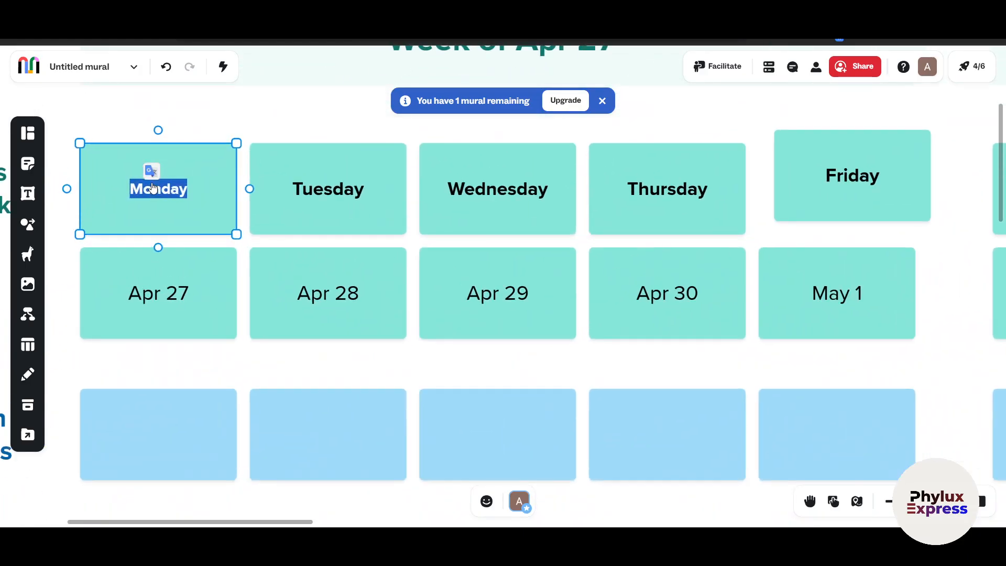
left_click(164, 366)
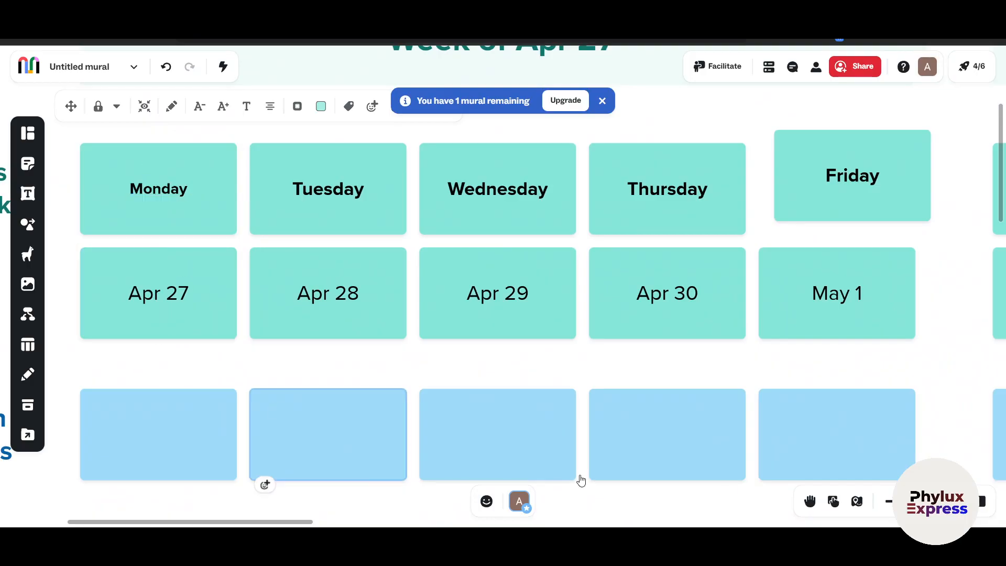
left_click(811, 502)
left_click_drag(225, 358, 468, 439)
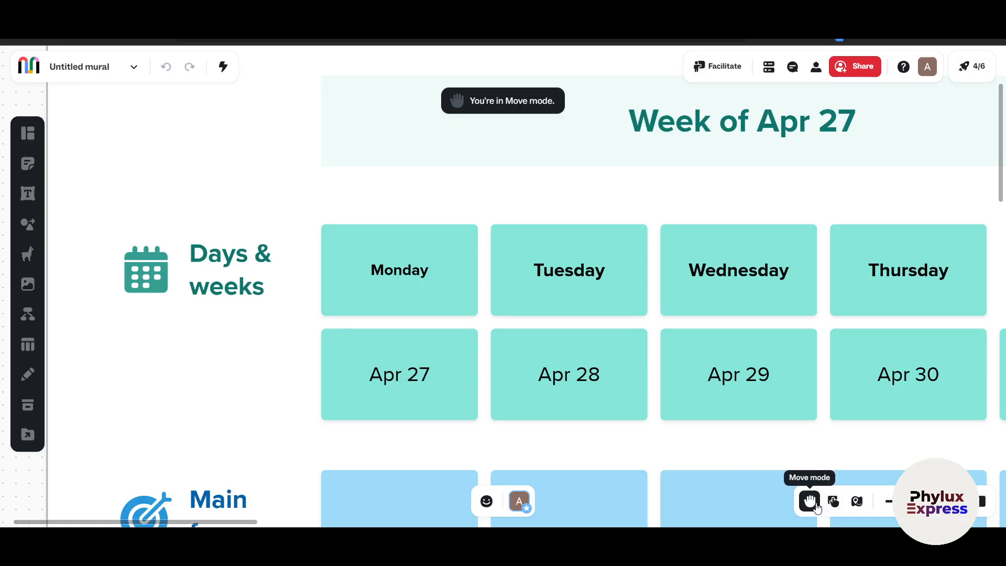
left_click(833, 502)
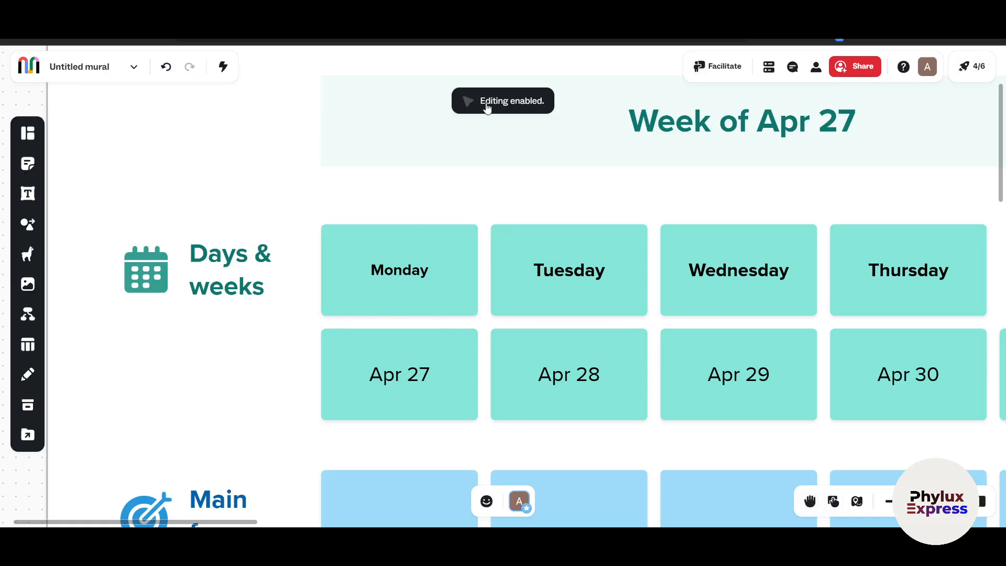
Shrink the first week's Monday note from its upper-left corner and enlarge it back to fill its column
left_click(400, 269)
left_click(400, 270)
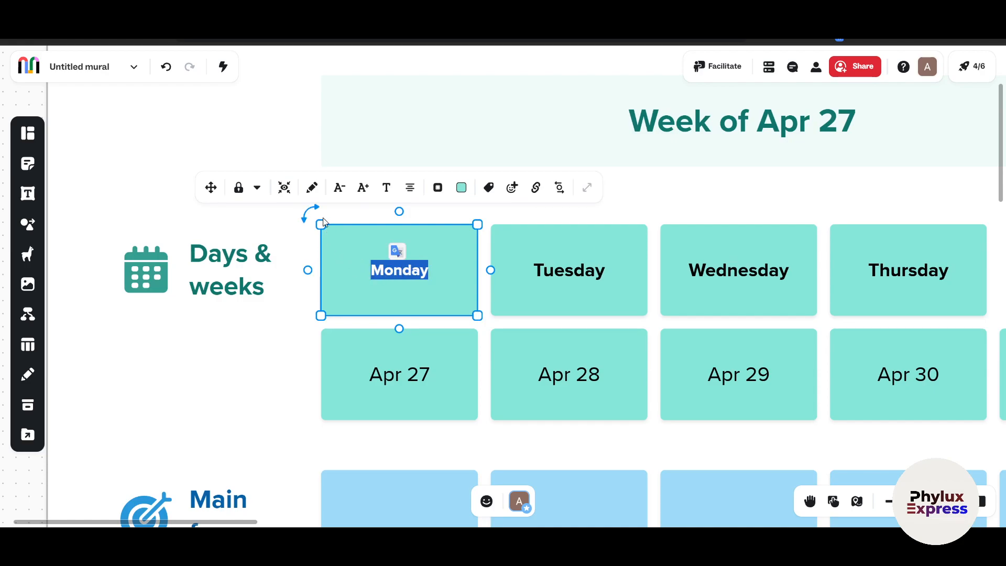
left_click_drag(320, 224, 367, 250)
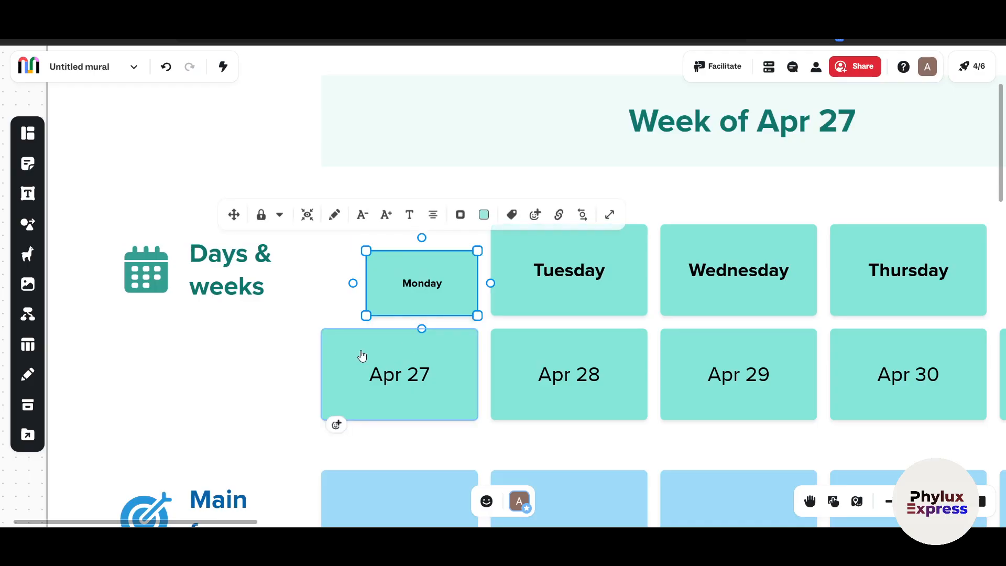
left_click(389, 265)
left_click_drag(366, 251, 330, 226)
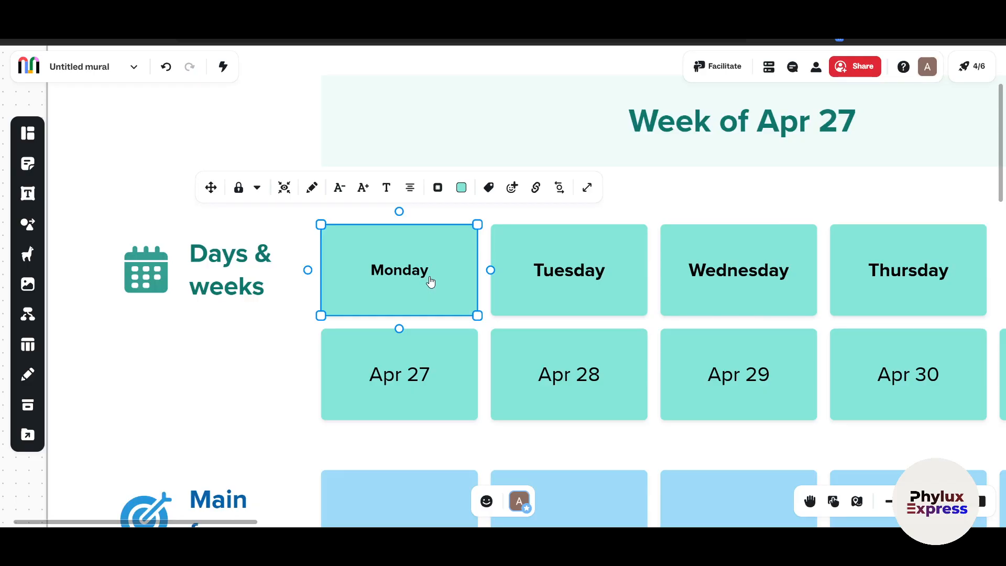
Add a heading text box over the Monday and Tuesday notes of the first week
scroll(431, 280, "down", 5)
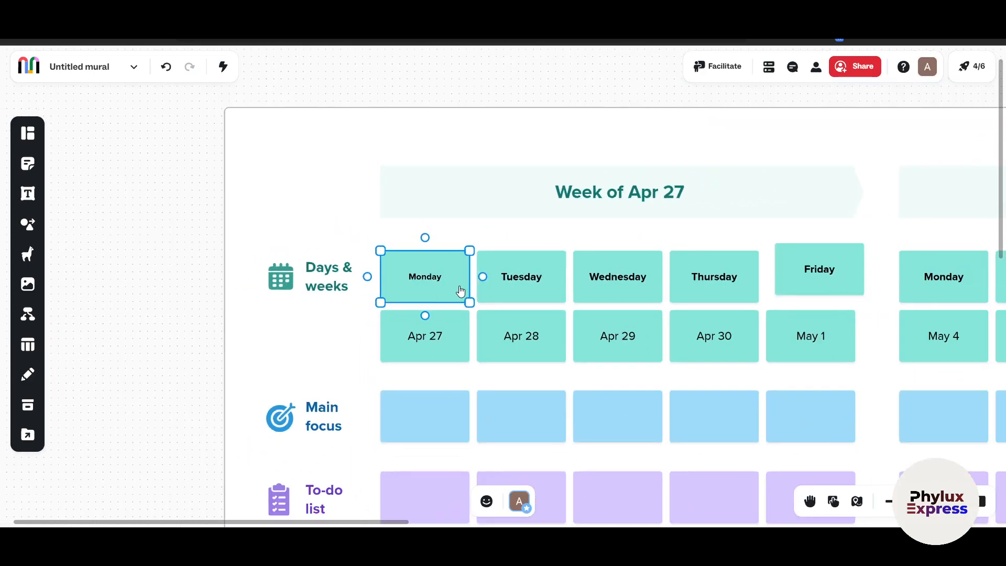
scroll(460, 292, "down", 1)
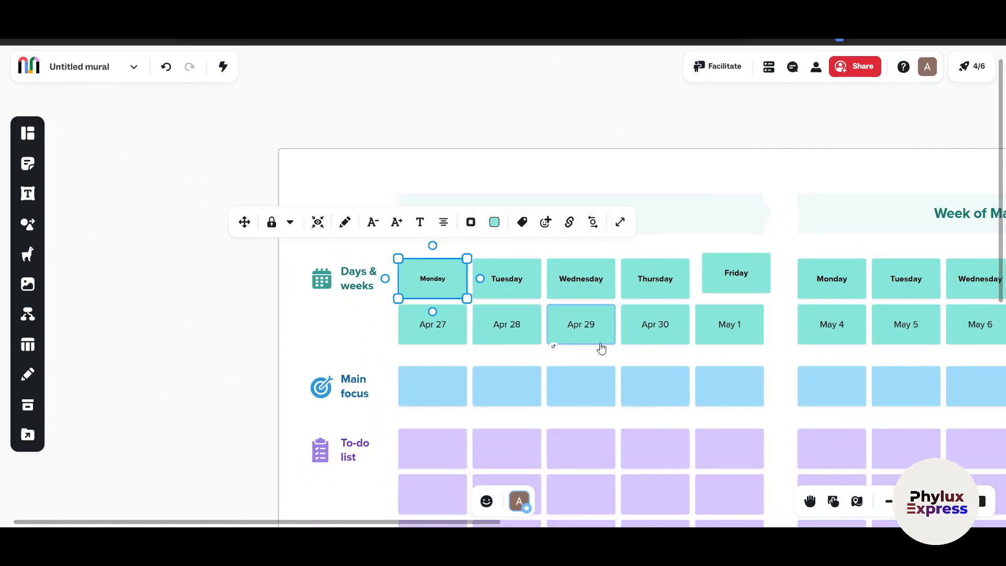
scroll(621, 362, "down", 1)
scroll(498, 294, "up", 1)
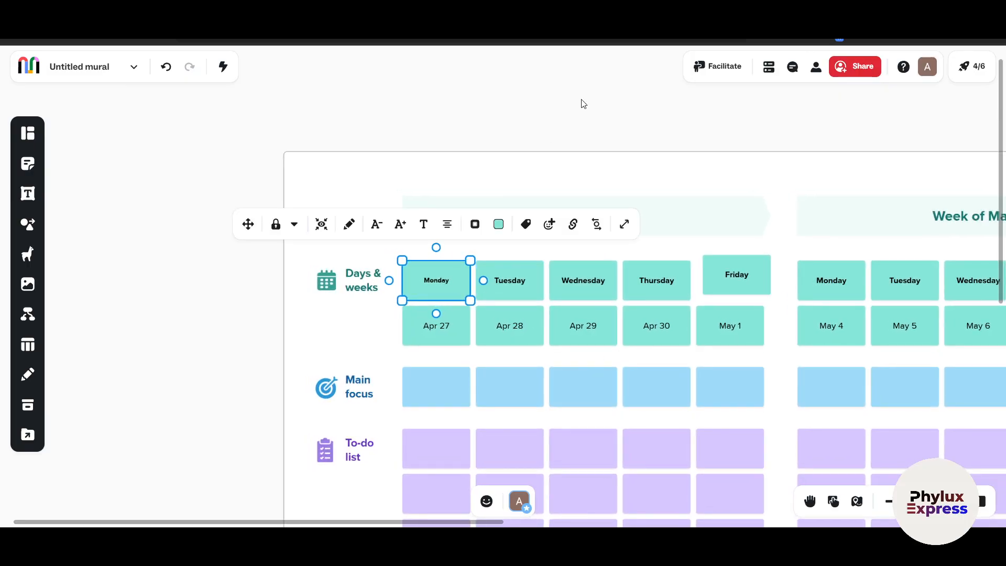
left_click(359, 346)
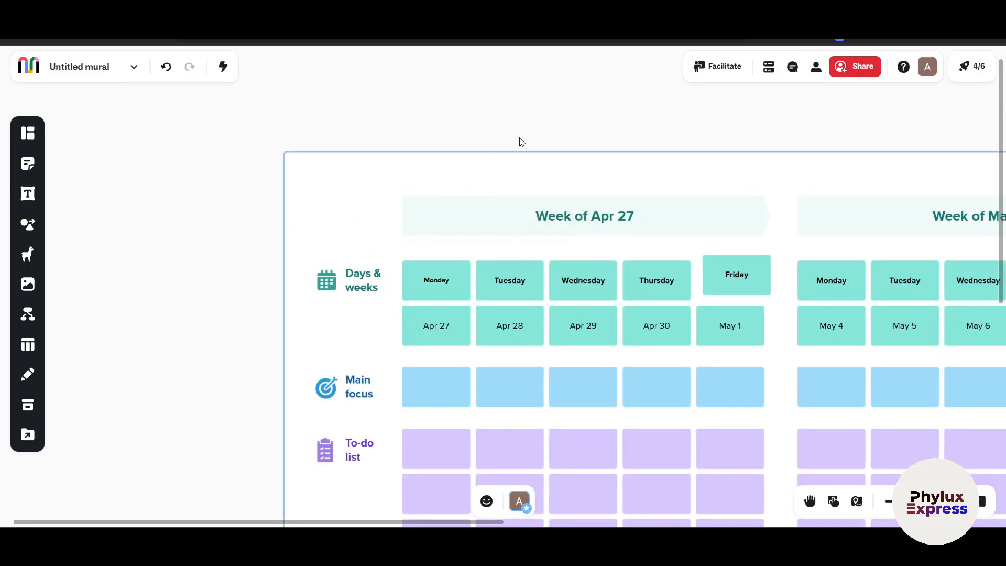
left_click(28, 193)
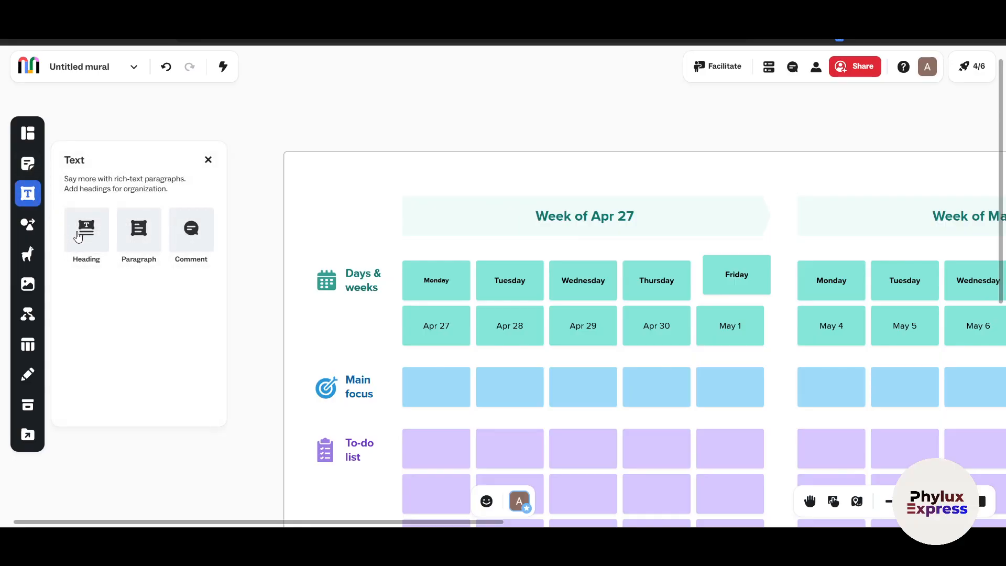
left_click(78, 237)
left_click_drag(474, 289, 349, 126)
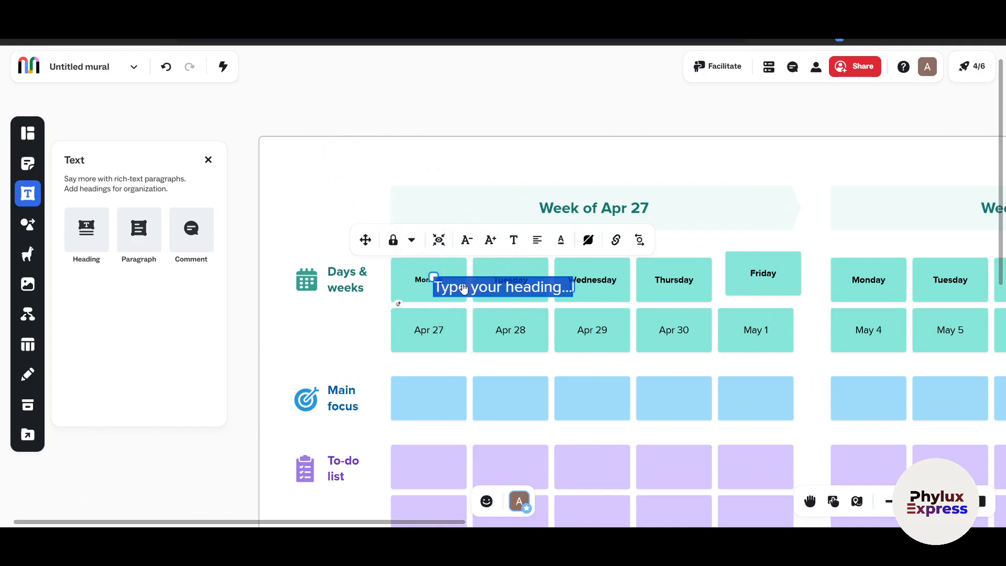
Try to move the new heading away from the day notes using Move mode, and return to editing
left_click(367, 246)
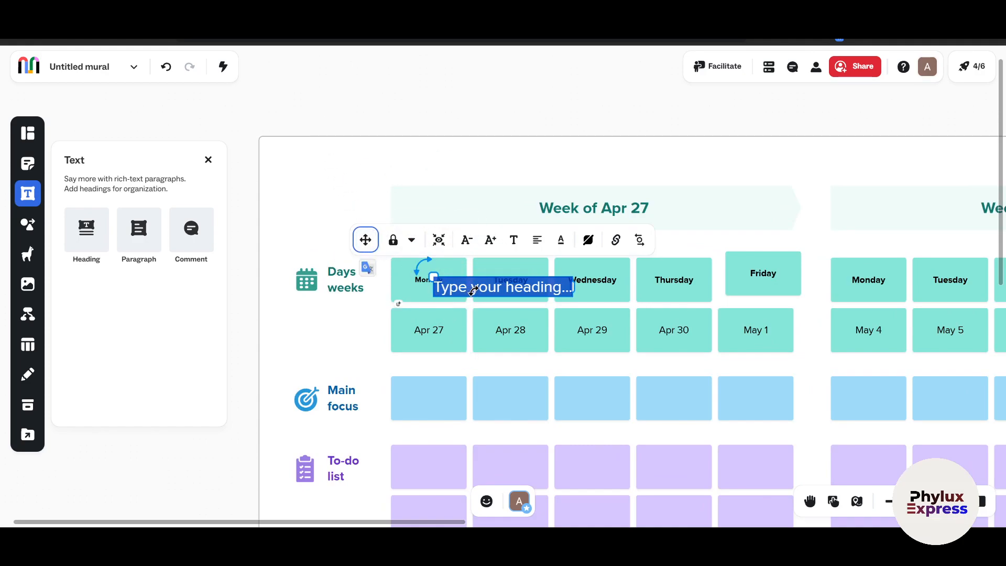
left_click(811, 502)
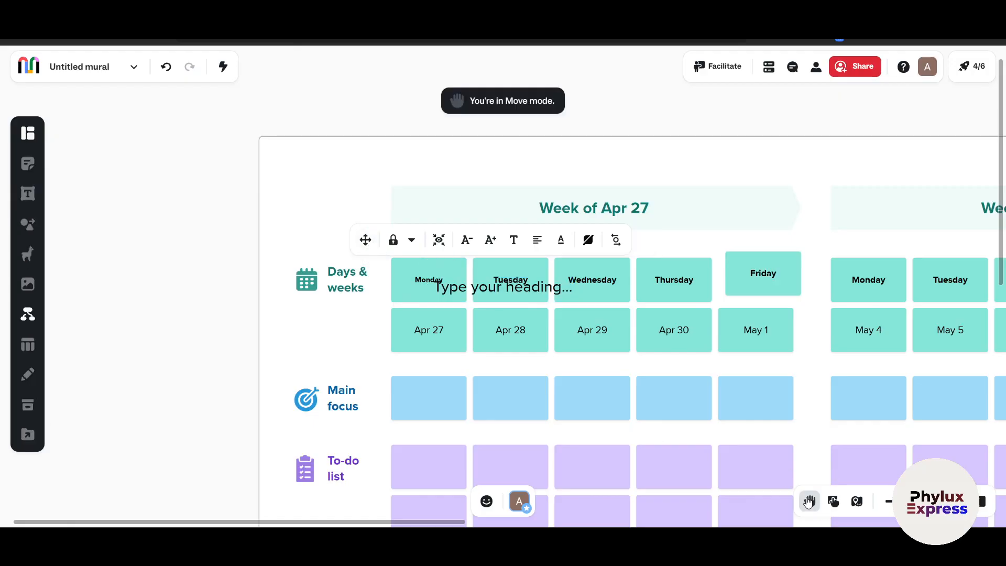
left_click_drag(487, 294, 411, 276)
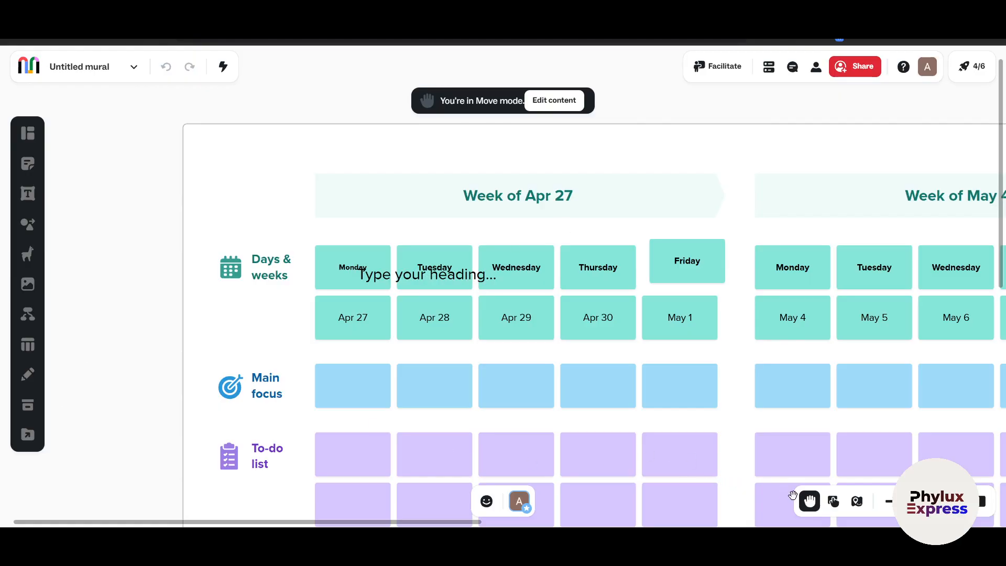
left_click(810, 502)
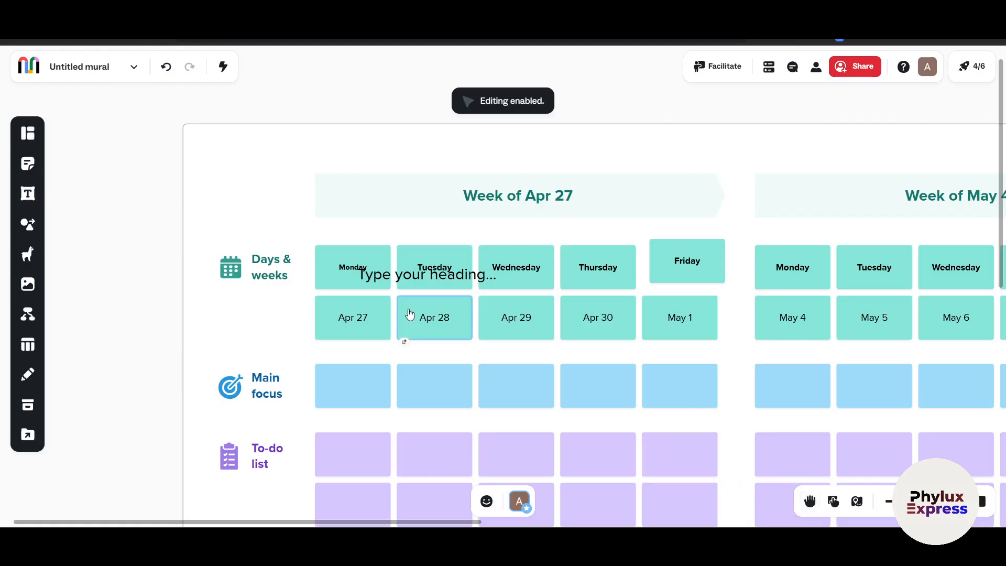
Replace the heading's placeholder text with "afawfawfawfd" and move the heading above the "Week of Apr 27" banner
left_click(383, 271)
double_click(394, 280)
type("afawfawfawfd")
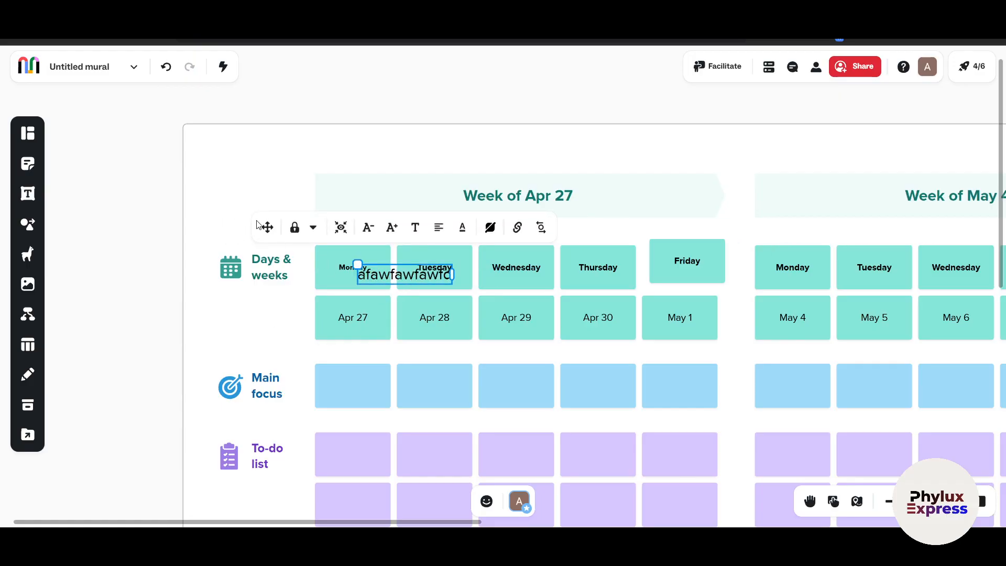
left_click_drag(266, 227, 223, 113)
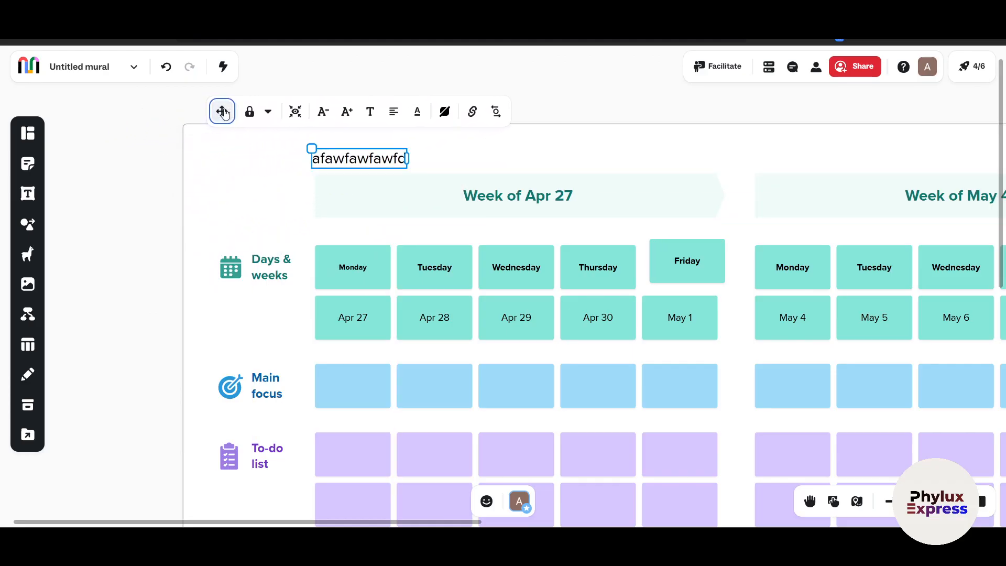
Add an orange square sticky note over the first week's Wednesday note and browse the rectangle and circle sticky notes
left_click(28, 164)
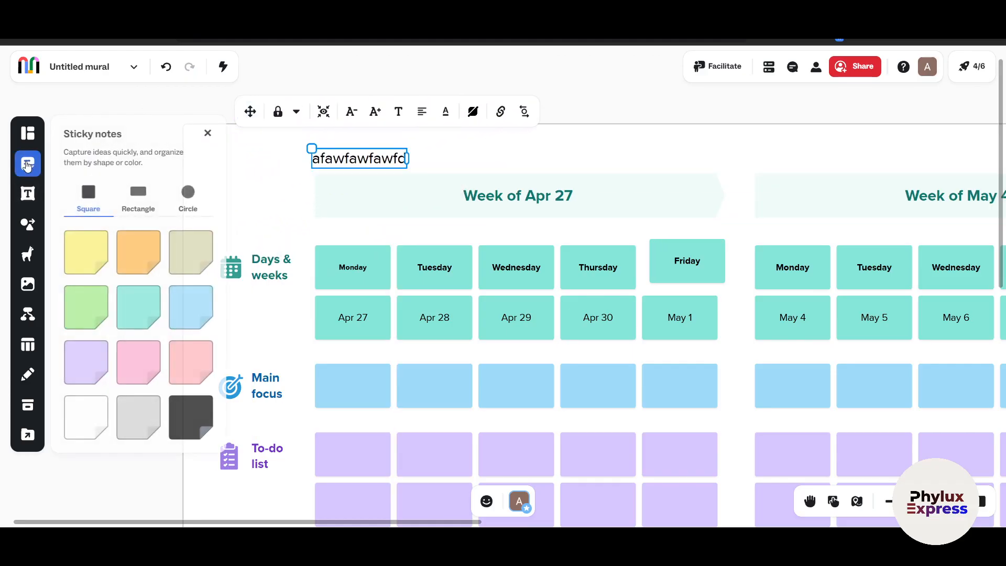
left_click(142, 265)
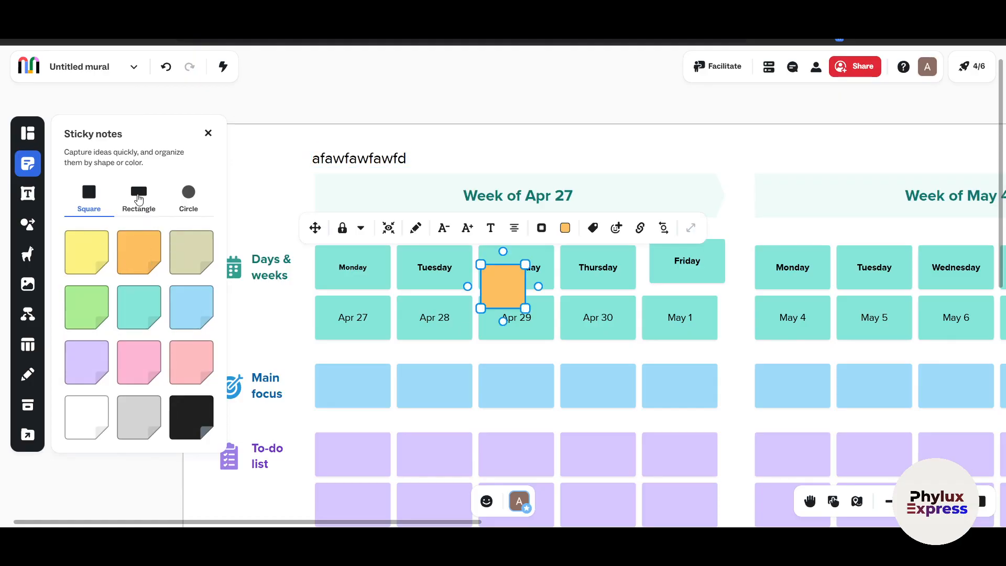
left_click(138, 195)
left_click(190, 195)
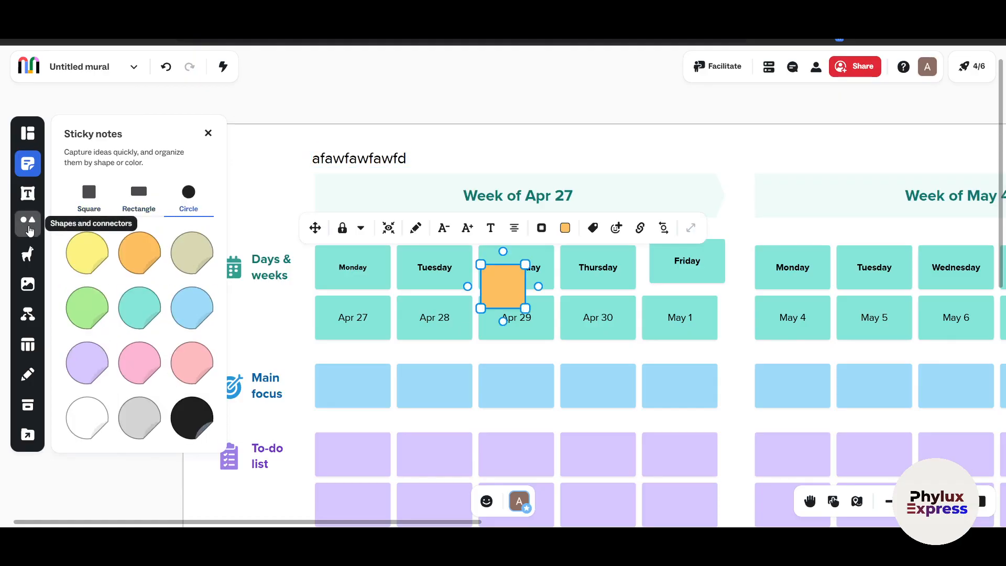
Draw a straight connector from the upper edge of the first week's Monday note and attach its end to the Thursday note
left_click(29, 226)
scroll(147, 398, "down", 5)
scroll(147, 398, "up", 5)
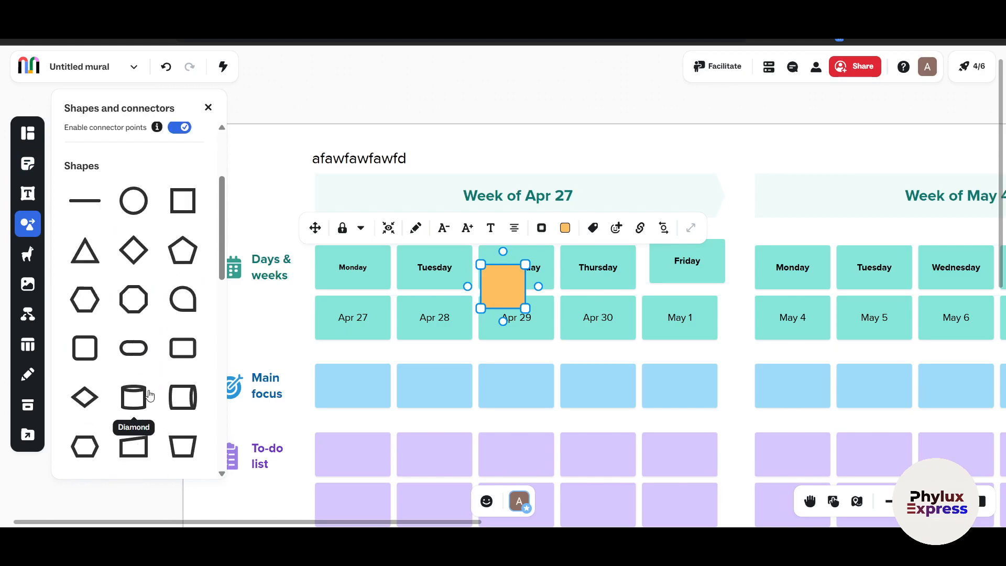
scroll(150, 396, "up", 1)
left_click(86, 211)
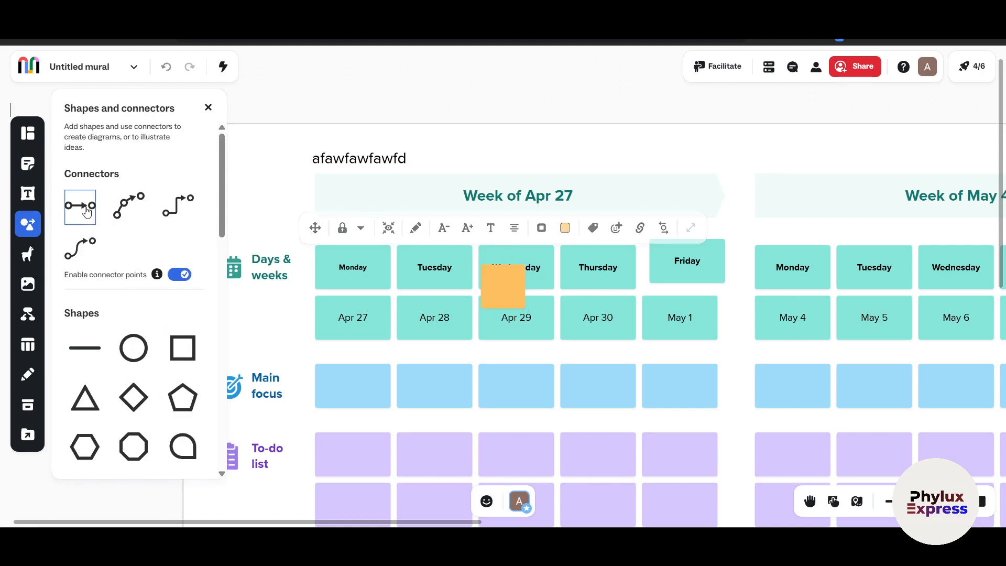
left_click_drag(352, 242, 373, 244)
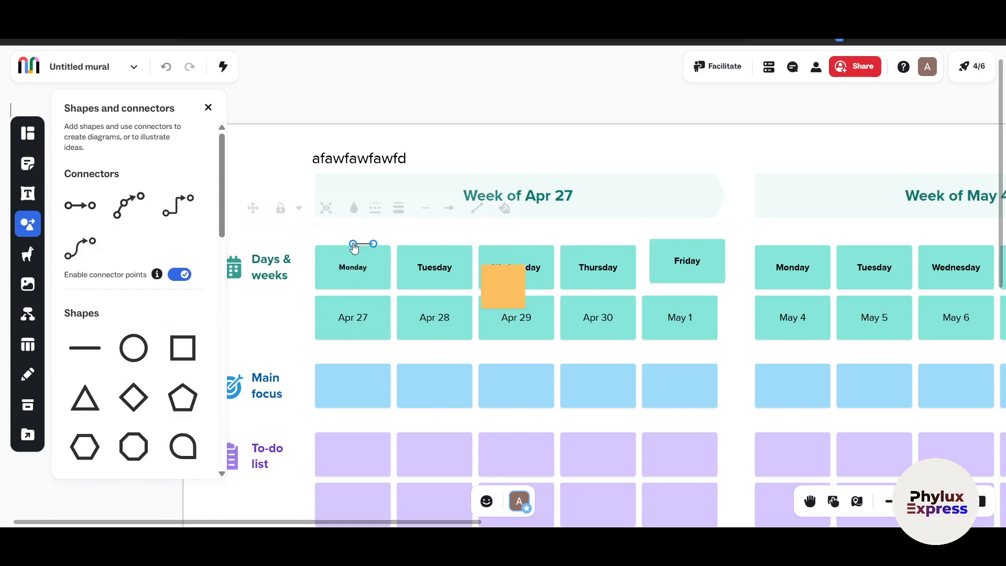
left_click(600, 257)
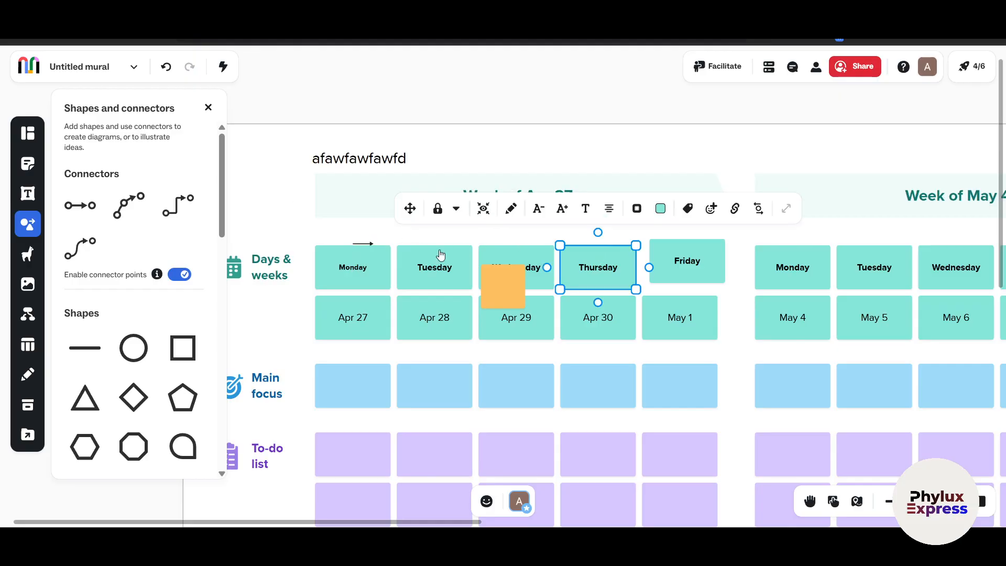
left_click(366, 244)
left_click_drag(373, 245, 608, 245)
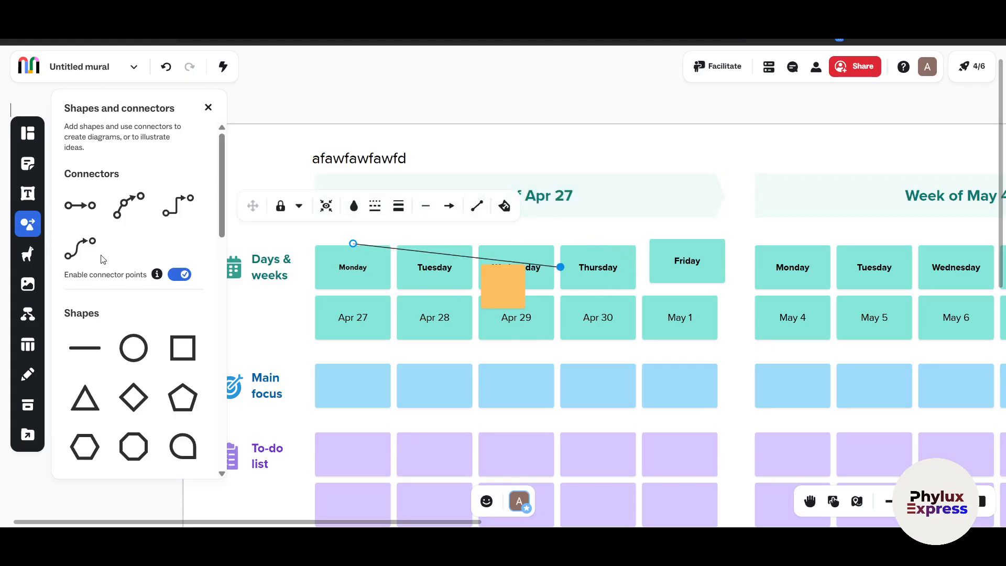
Draw an S-curved connector from the first week's Friday note to the second week's Tuesday note
left_click(86, 250)
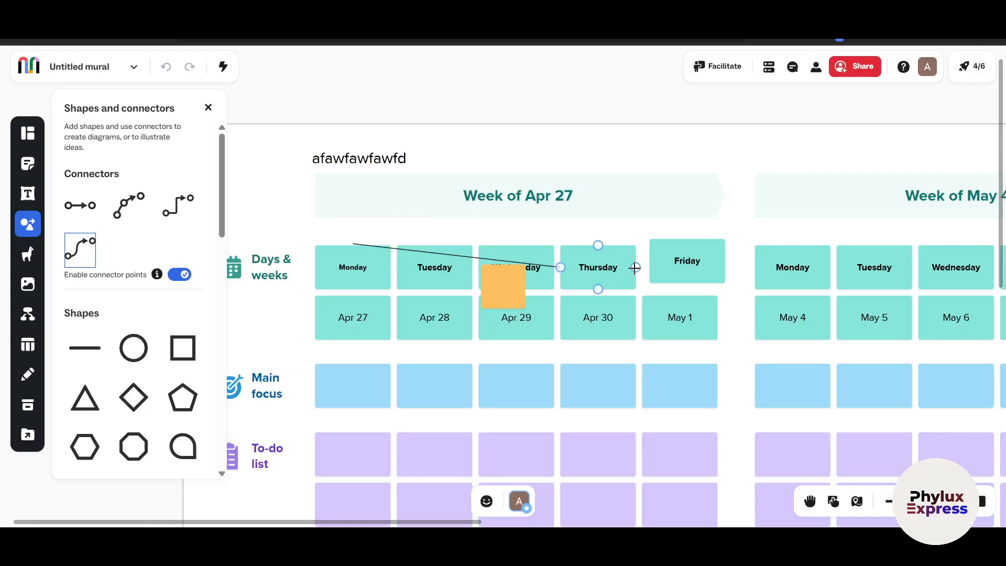
left_click_drag(724, 261, 849, 267)
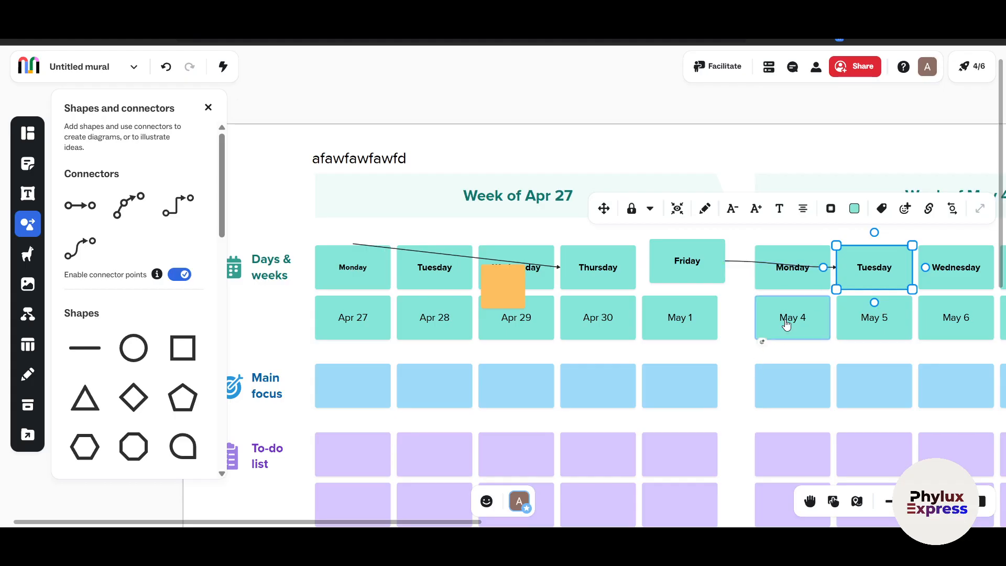
left_click(789, 265)
left_click(760, 356)
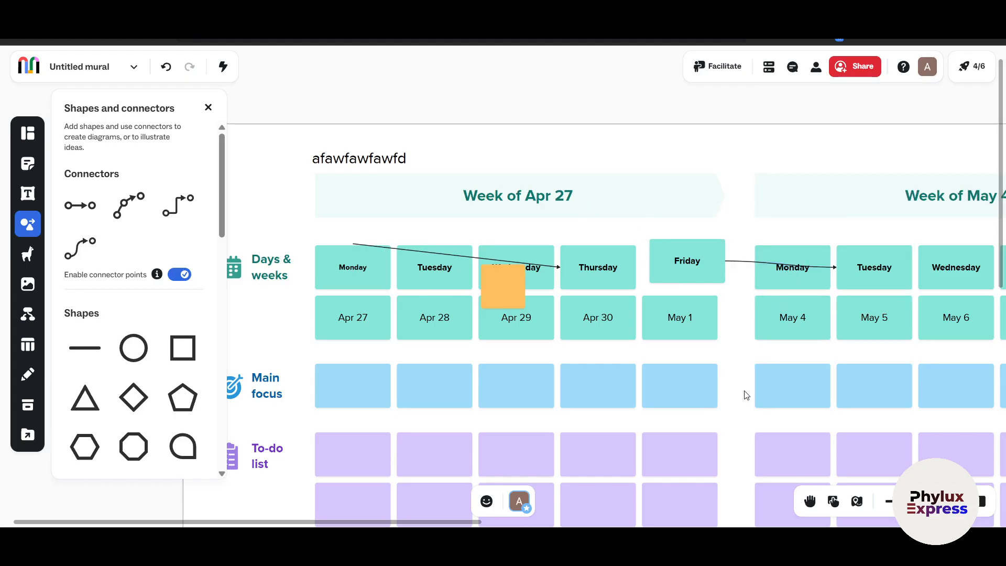
Connect the first week's Friday main-focus note to the second week's Tuesday main-focus note and switch the connector type to Curved
left_click(698, 393)
left_click_drag(731, 386, 849, 394)
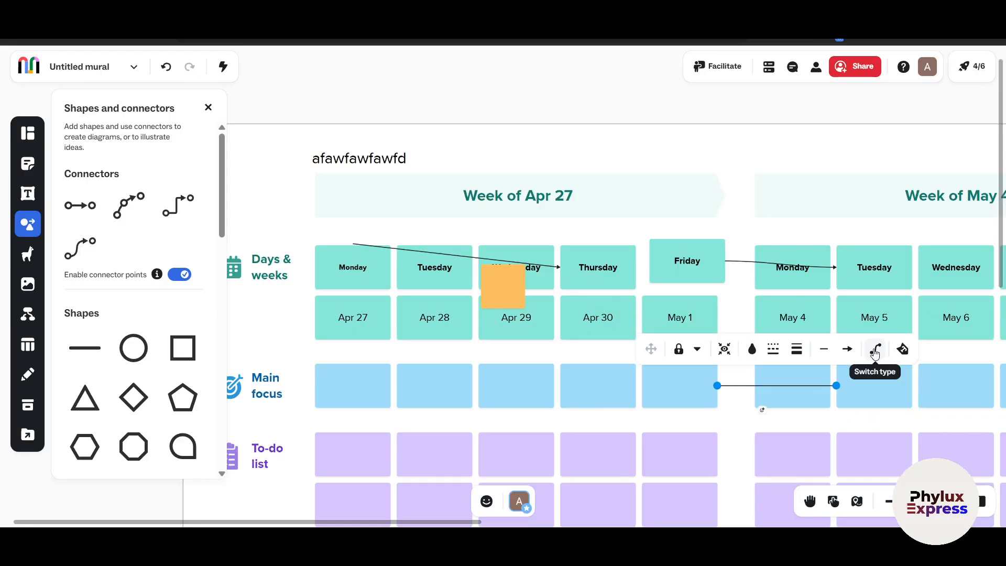
left_click(875, 351)
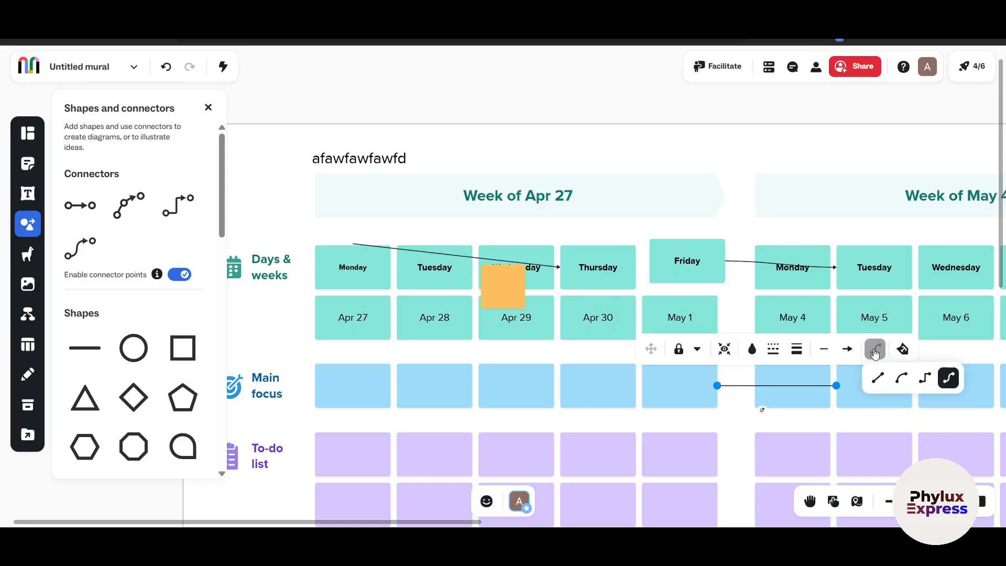
left_click(902, 378)
Reattach the curved connector's end to the first week's Friday to-do note and bow its curve outward into the gap between the weeks
left_click_drag(777, 389, 778, 326)
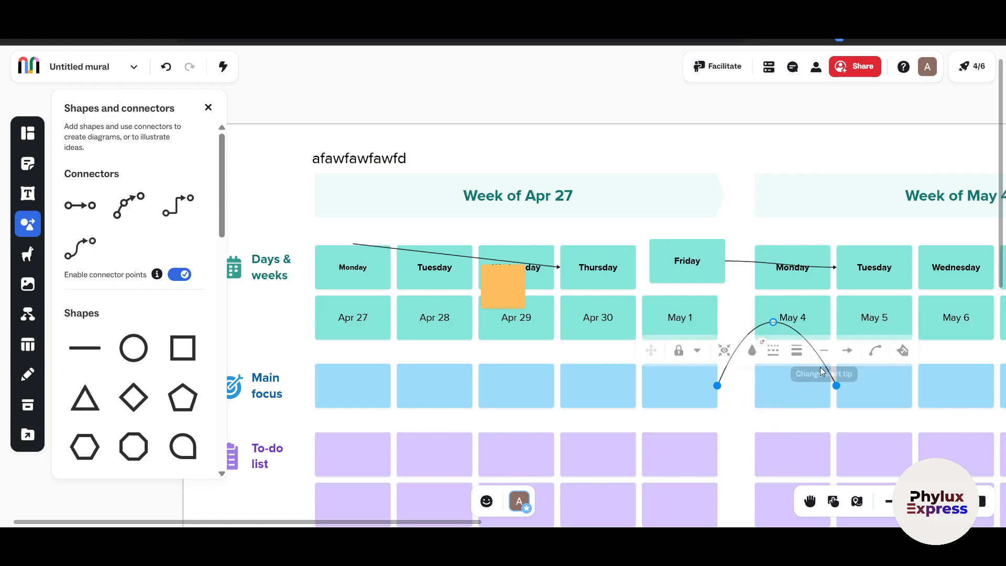
left_click_drag(835, 387, 708, 462)
left_click_drag(774, 322, 771, 419)
left_click(843, 427)
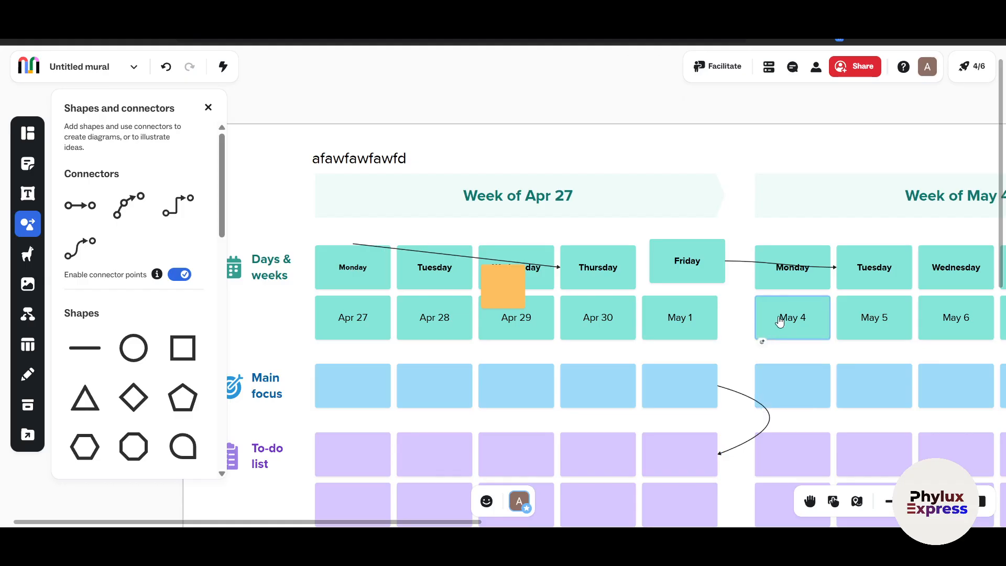
Switch the Friday-to-Tuesday connector to the right-angled type and pull its middle segment down to the Main focus row
left_click(771, 263)
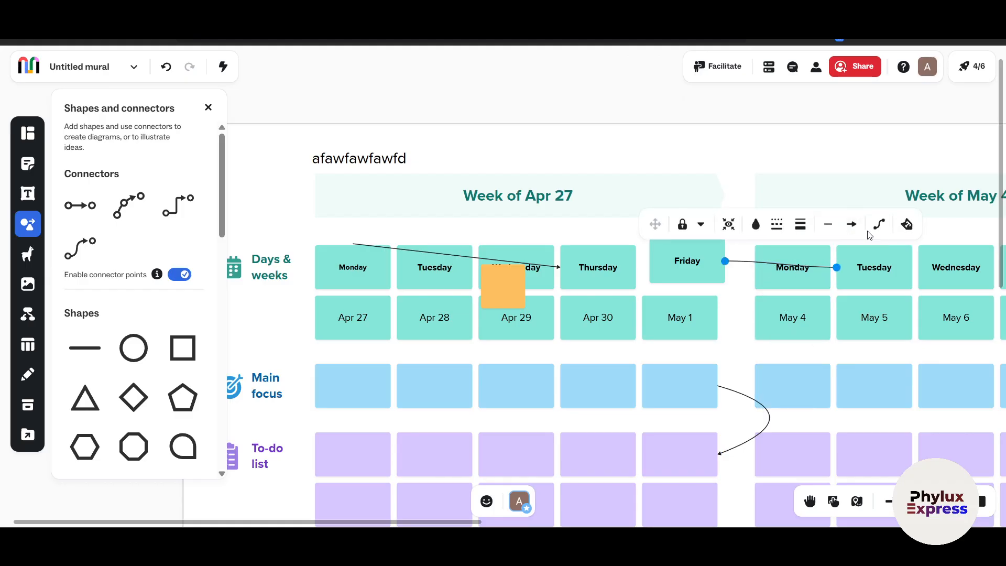
left_click(879, 225)
left_click(928, 253)
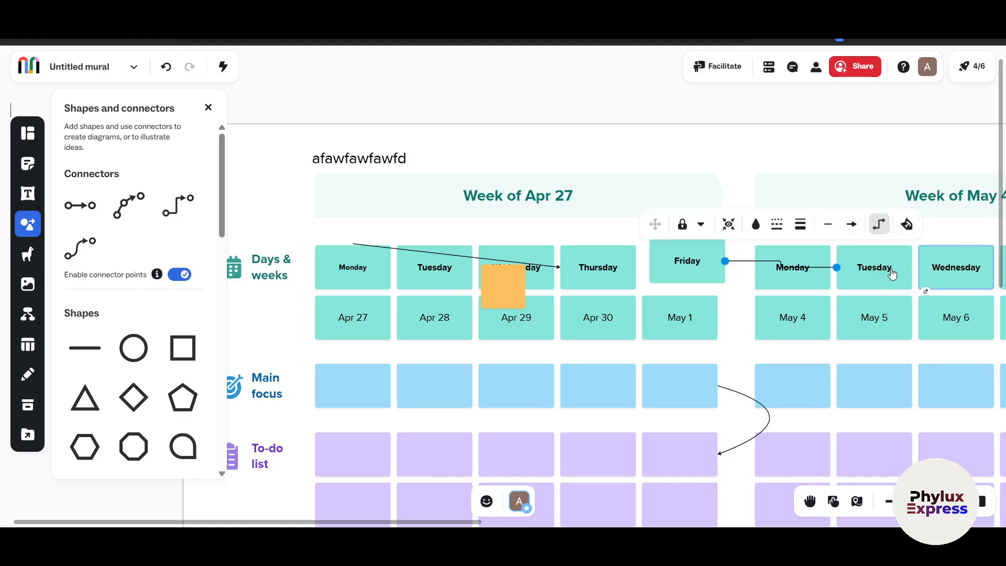
left_click_drag(781, 265, 767, 392)
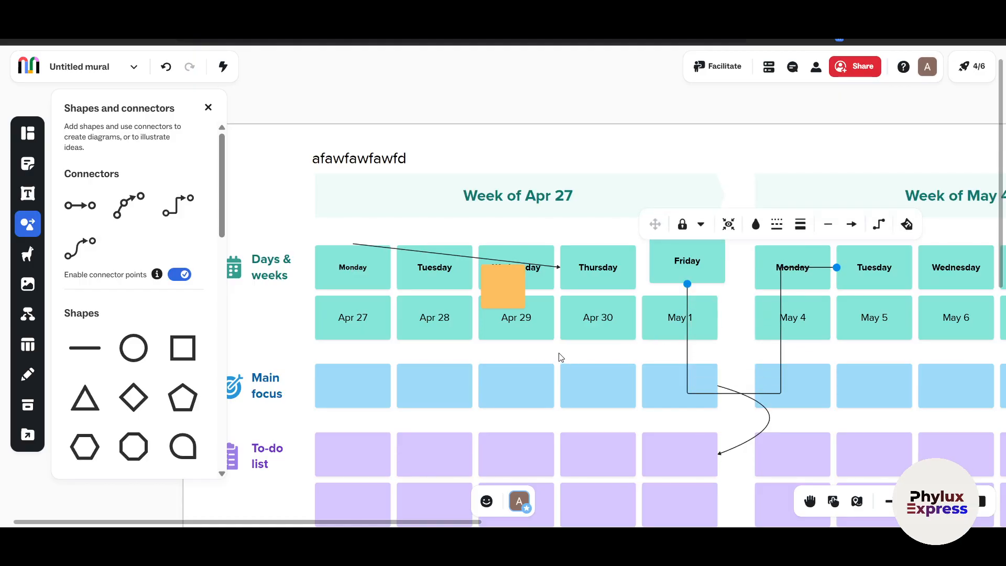
Search the icon library for "ice cream"
scroll(558, 354, "down", 5)
scroll(558, 354, "down", 2)
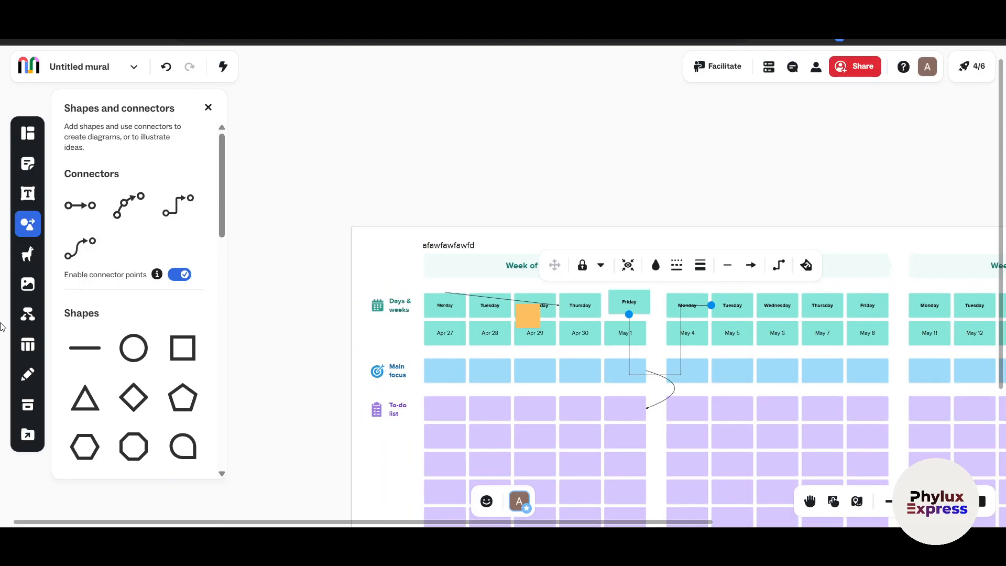
left_click(28, 254)
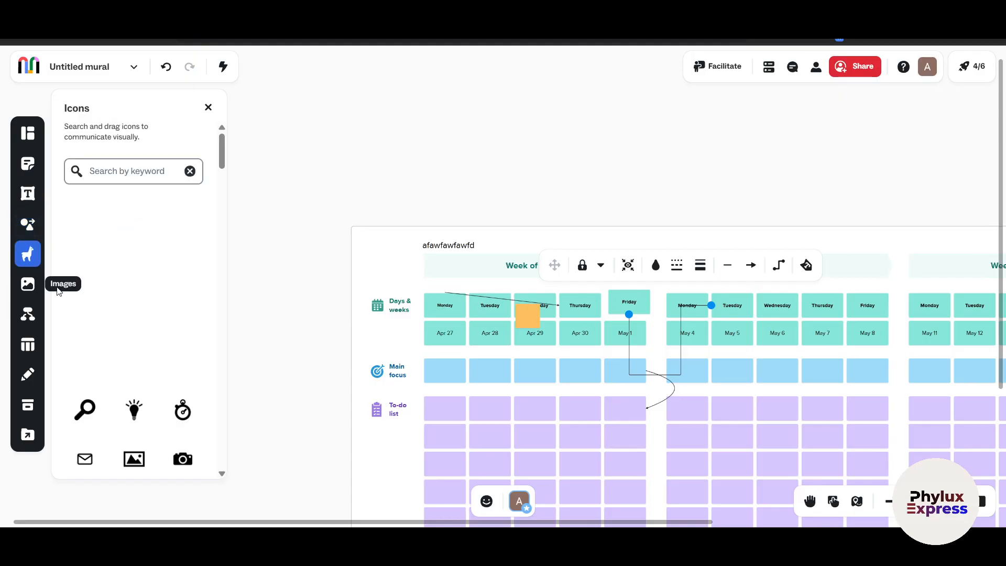
scroll(124, 348, "down", 5)
scroll(128, 247, "up", 2)
scroll(127, 246, "up", 2)
left_click(125, 139)
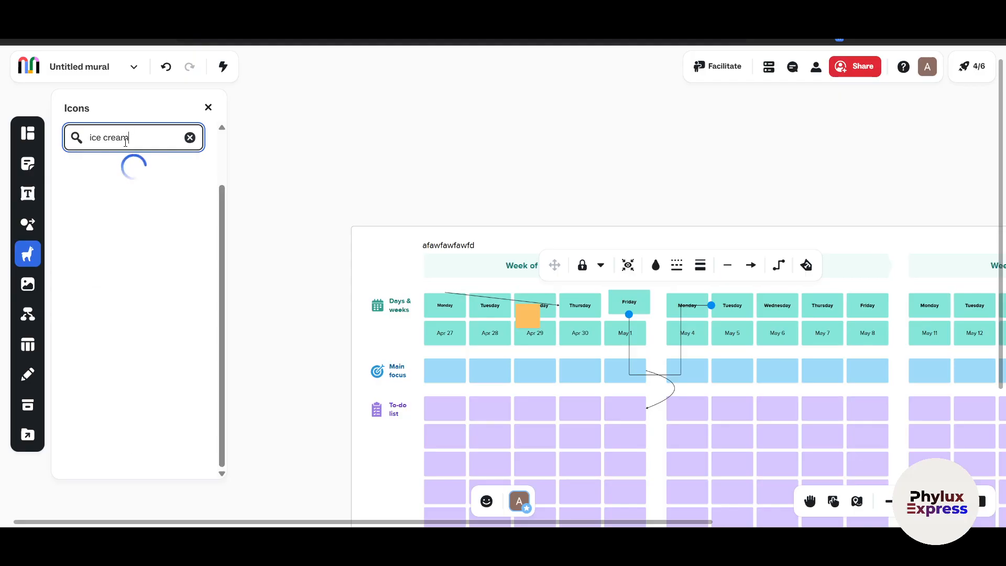
scroll(97, 259, "up", 2)
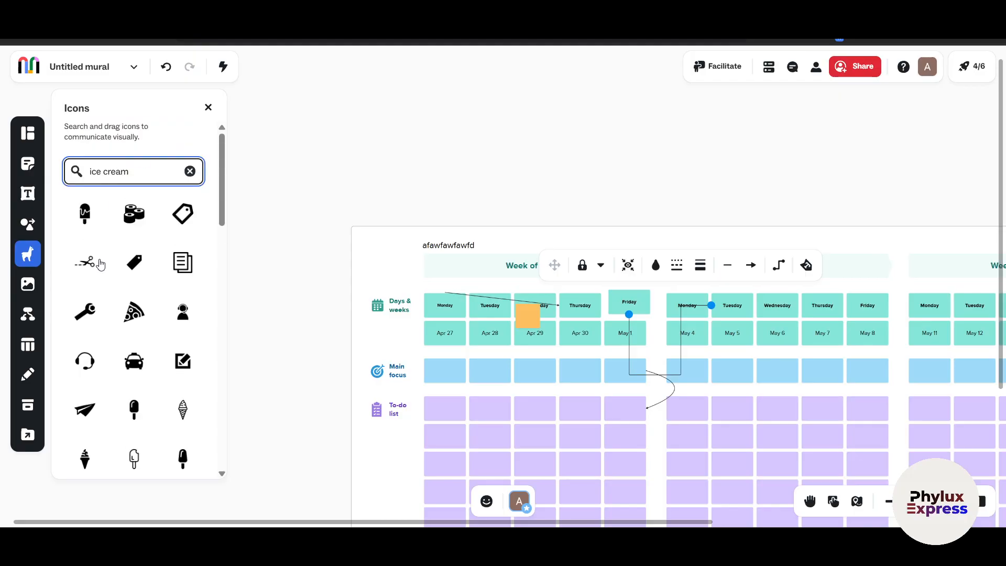
Add the dripping ice cream bar icon to the mural, enlarge it, and place it over the first week's Monday notes
left_click(92, 215)
left_click(503, 287)
left_click_drag(504, 287, 632, 408)
left_click_drag(563, 360, 391, 348)
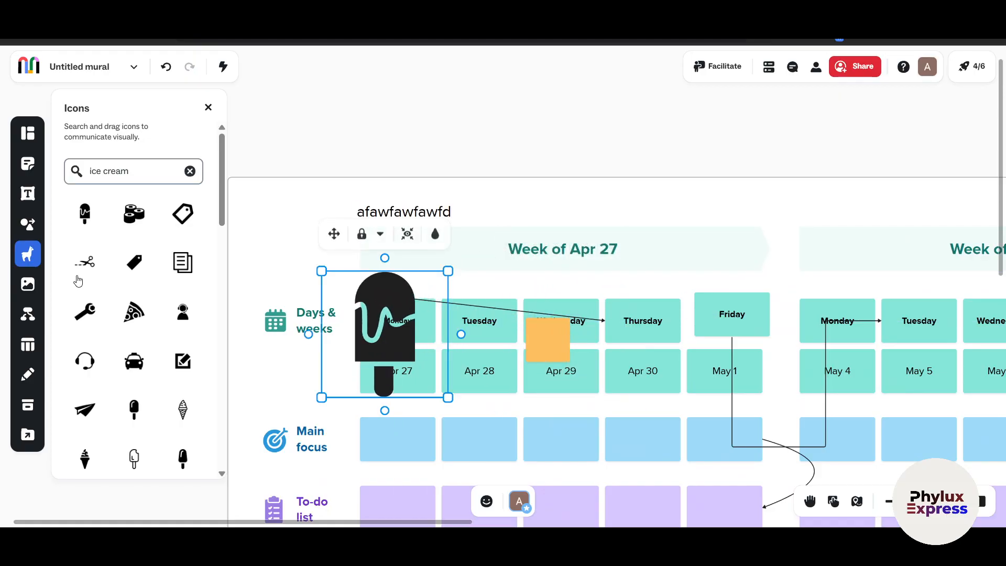
Browse the image search sources, including Unsplash and Web, and view the available image import options
left_click(26, 283)
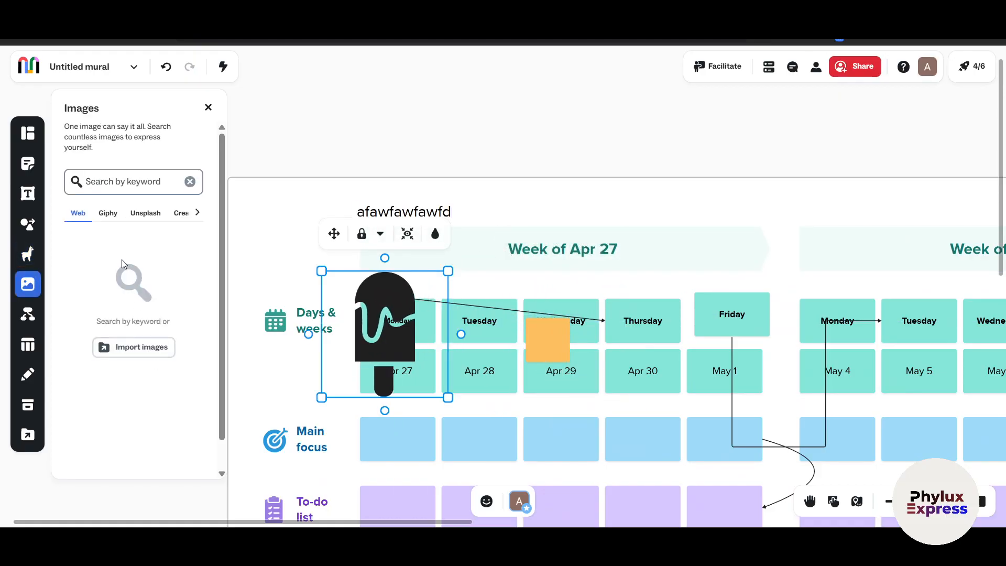
left_click(184, 214)
left_click(138, 216)
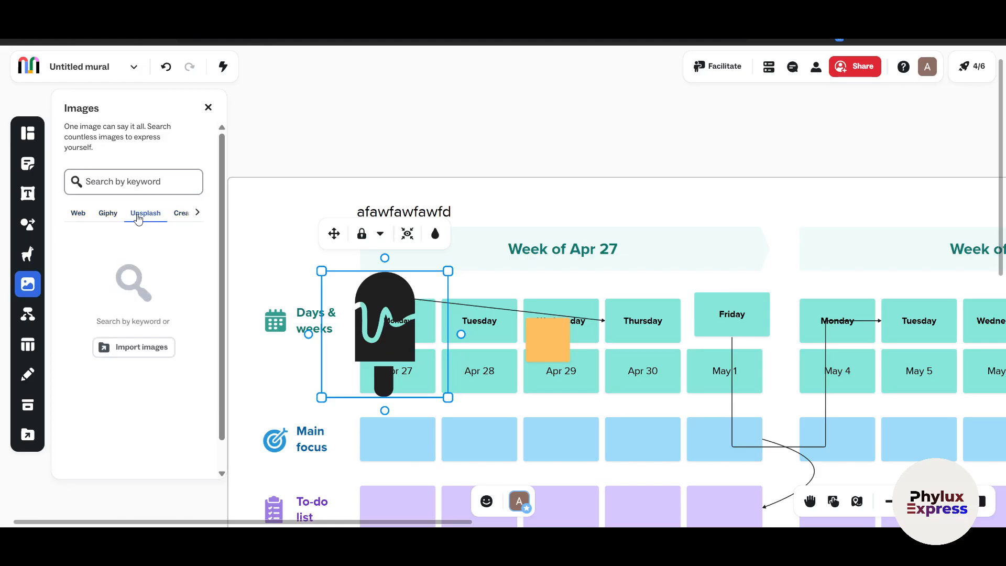
left_click(78, 213)
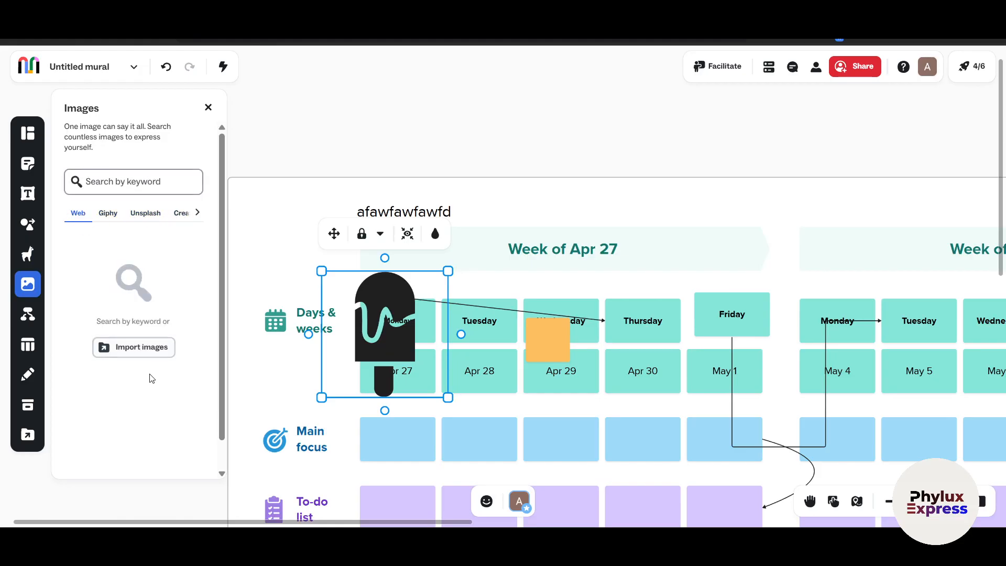
left_click(142, 347)
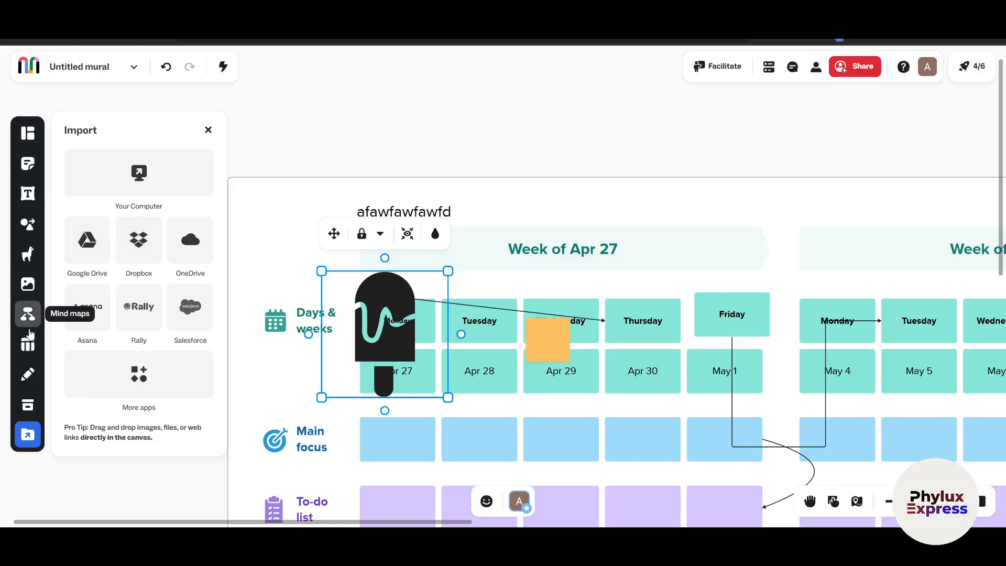
Add a mind map above the first week's Tuesday note and give its central topic five branches
left_click(28, 314)
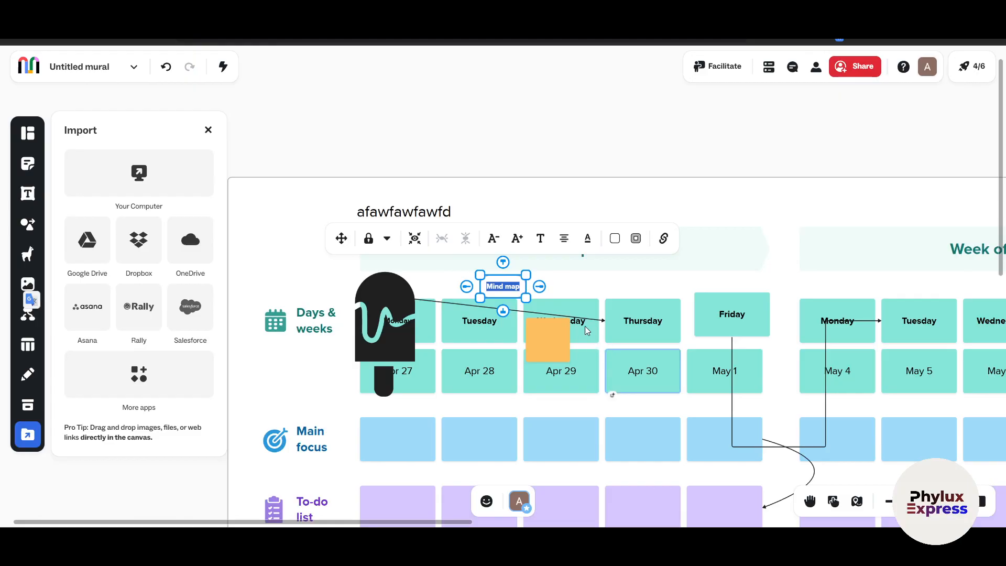
left_click(540, 286)
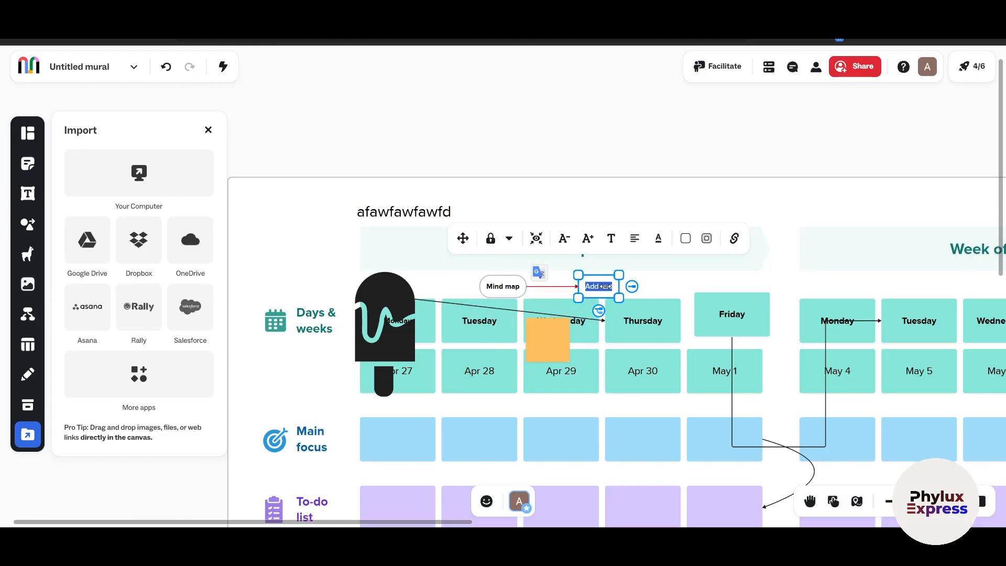
left_click(599, 311)
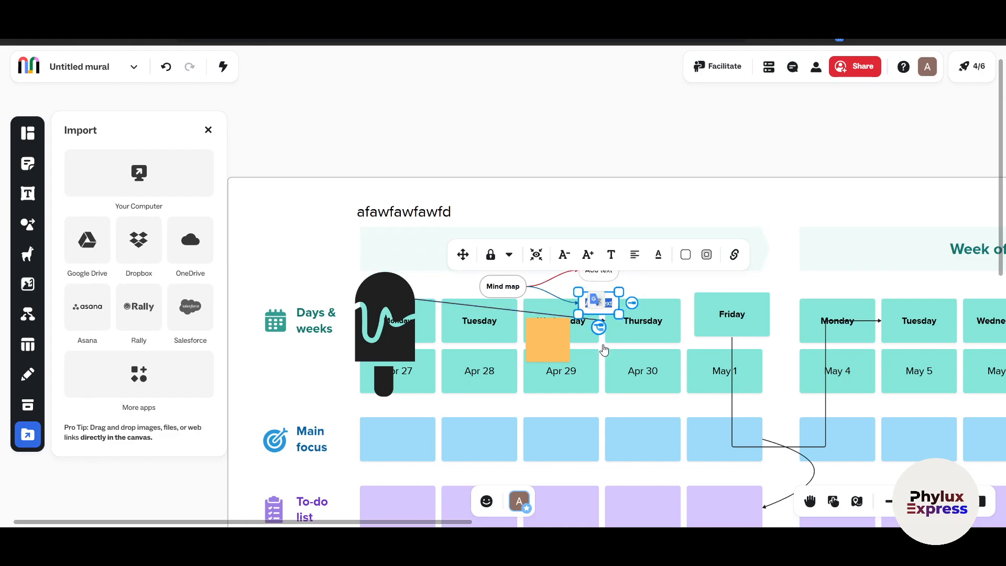
left_click(599, 327)
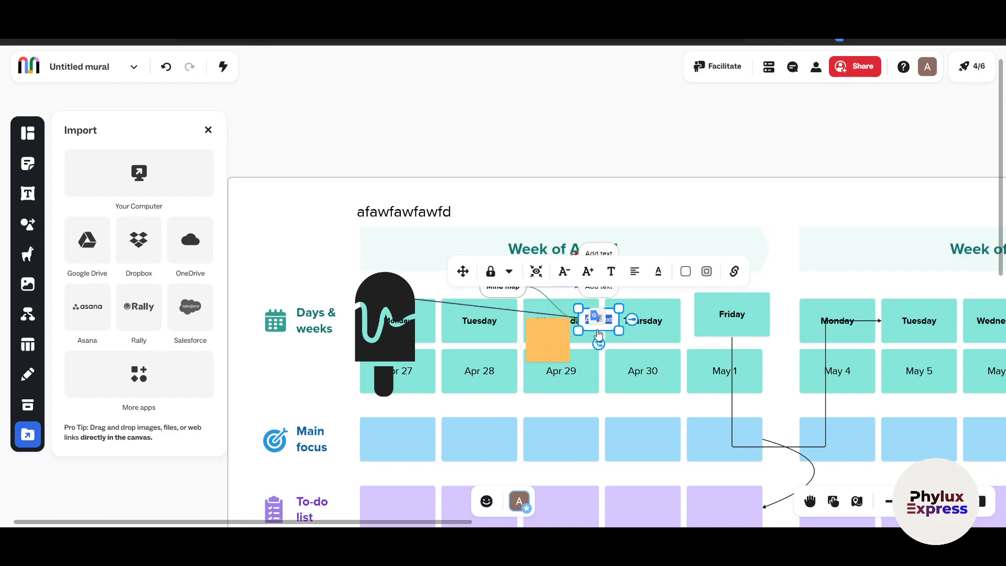
left_click(598, 343)
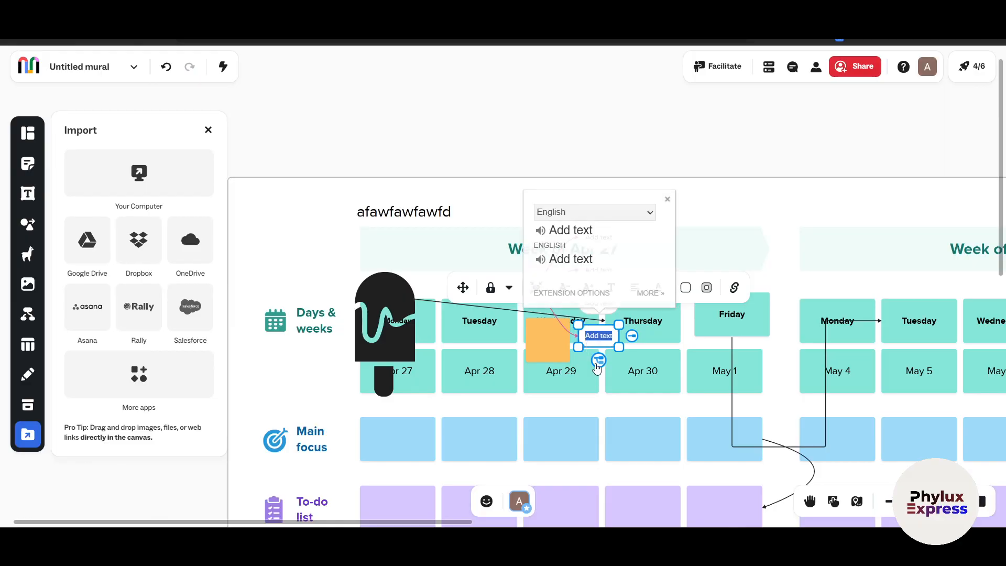
left_click(757, 266)
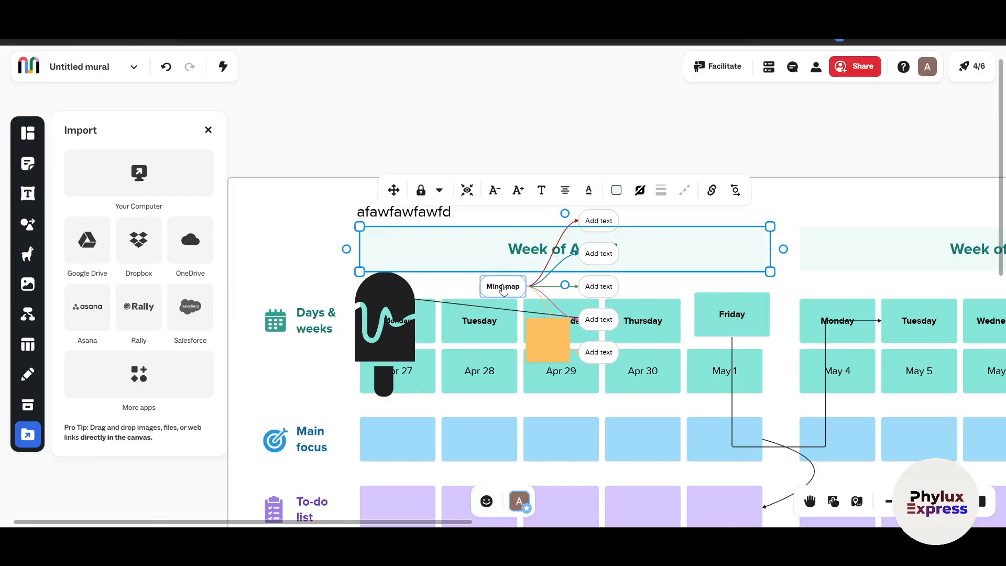
Add two sub-branches to the mind map's second branch and extend the lower one with two more nodes
left_click(613, 252)
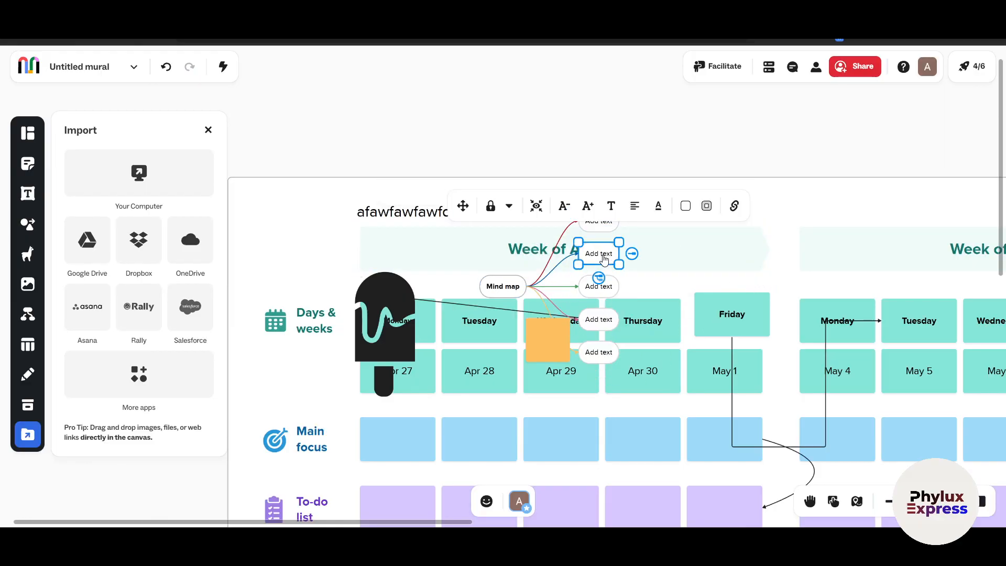
left_click(632, 257)
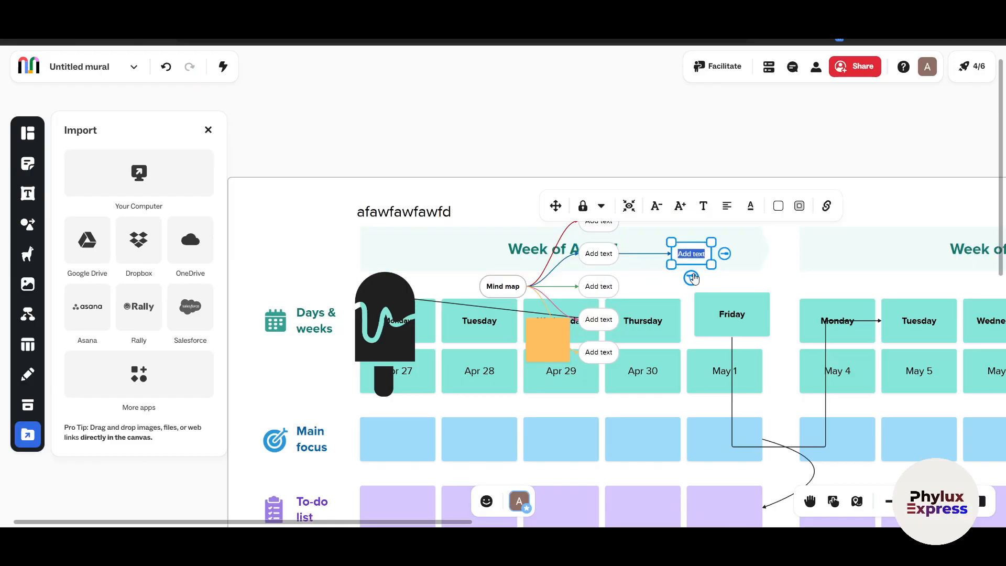
left_click(692, 278)
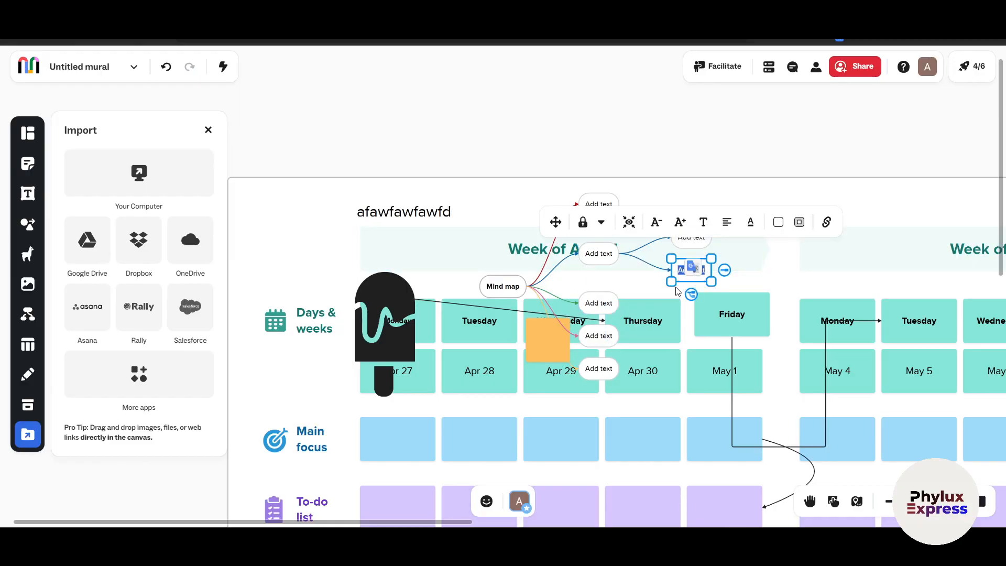
left_click(726, 271)
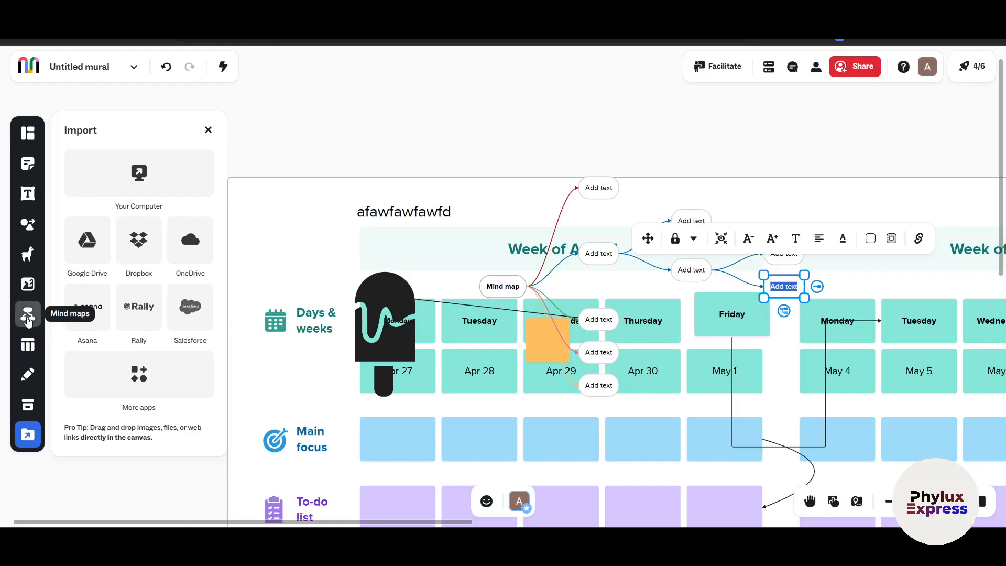
Look over the table and area options, and draw a freehand rounded box with lines inside it in the blank area beside the planner
left_click(38, 349)
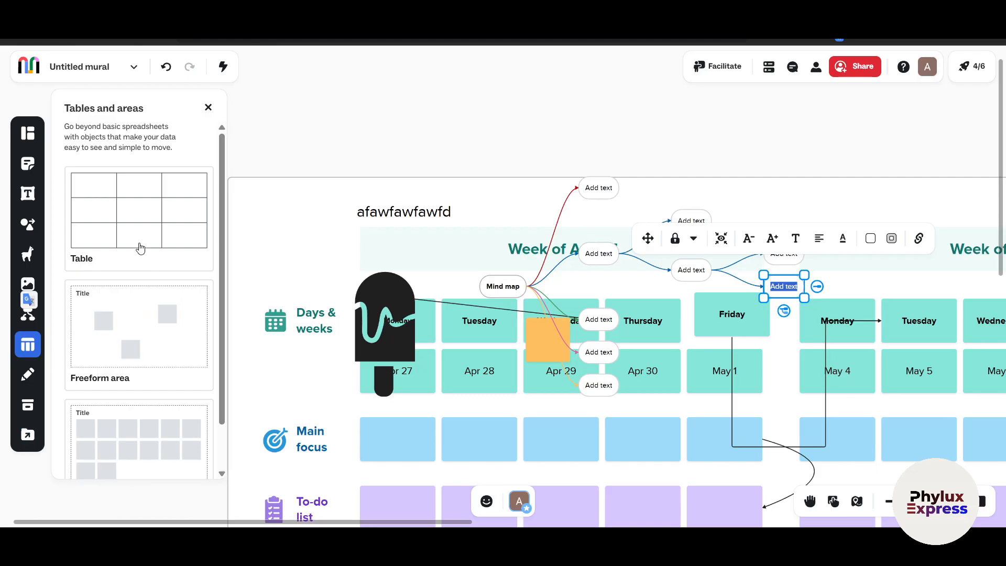
scroll(121, 367, "down", 2)
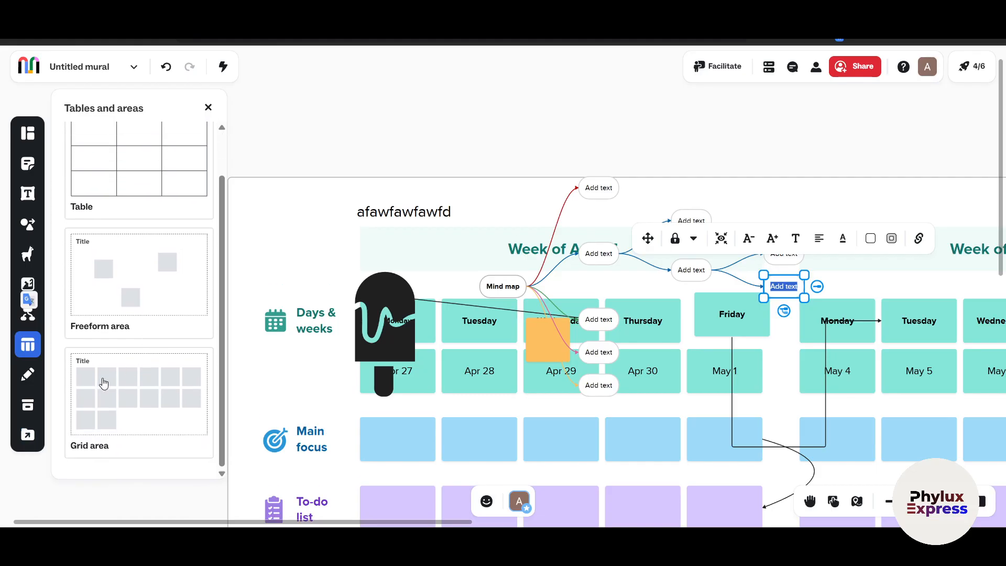
left_click(28, 373)
mouse_move(86, 158)
left_mouse_down()
mouse_move(191, 273)
mouse_move(72, 175)
mouse_move(94, 156)
left_mouse_up()
mouse_move(124, 220)
left_mouse_down()
mouse_move(131, 286)
mouse_move(153, 240)
mouse_move(205, 195)
left_mouse_up()
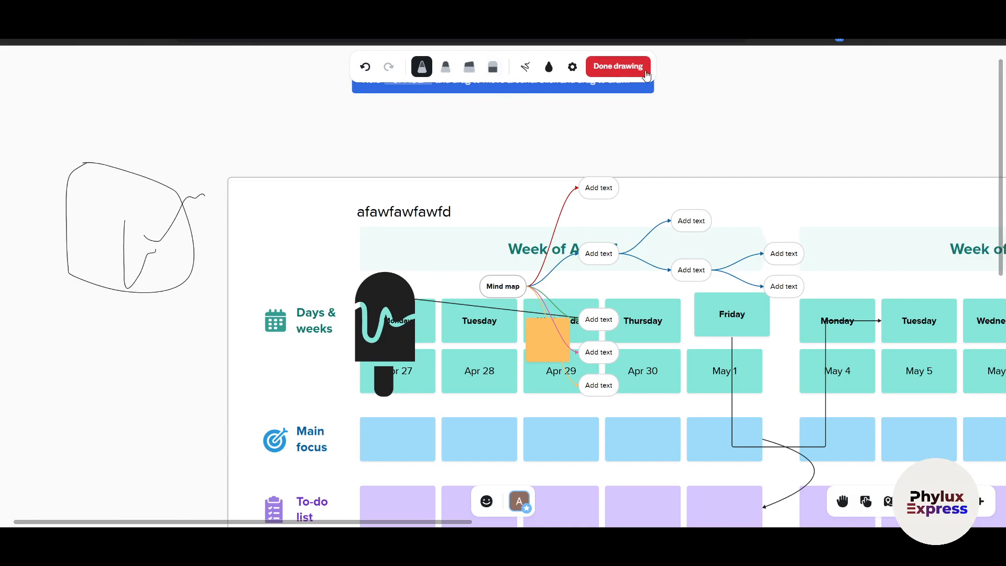
left_click(622, 70)
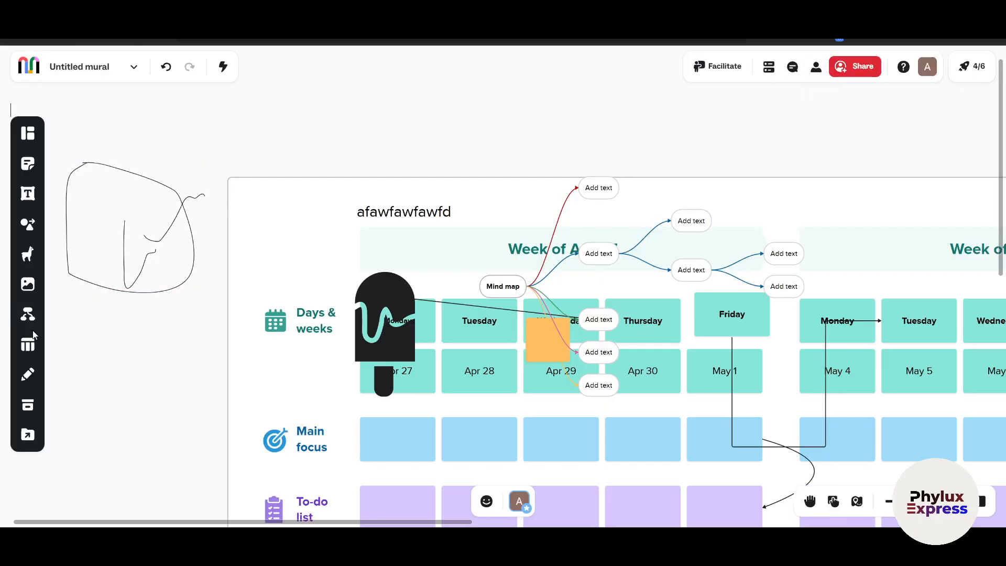
Check the content library, close it, and view the whole mural
left_click(28, 405)
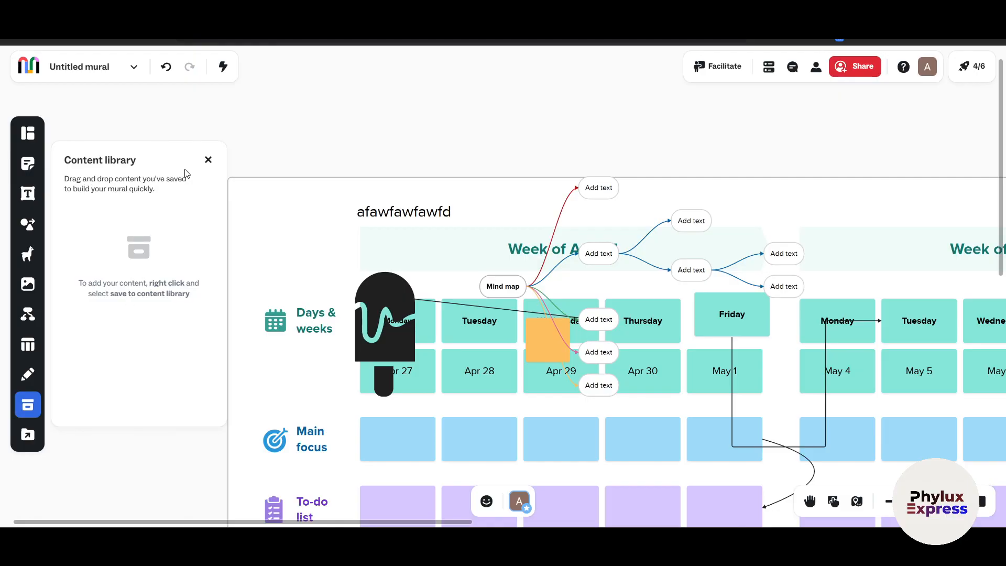
left_click(208, 160)
scroll(595, 366, "down", 3)
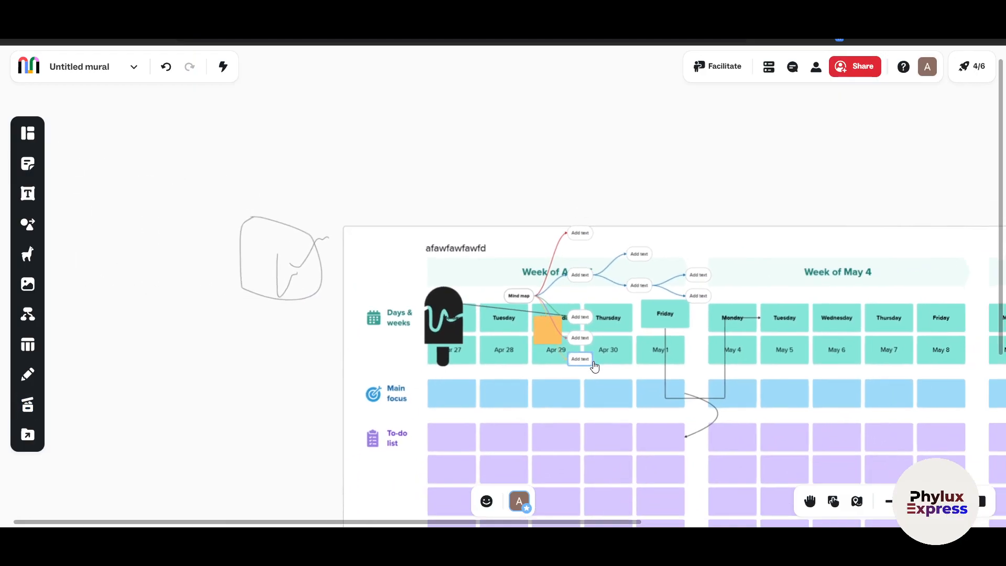
scroll(594, 366, "down", 3)
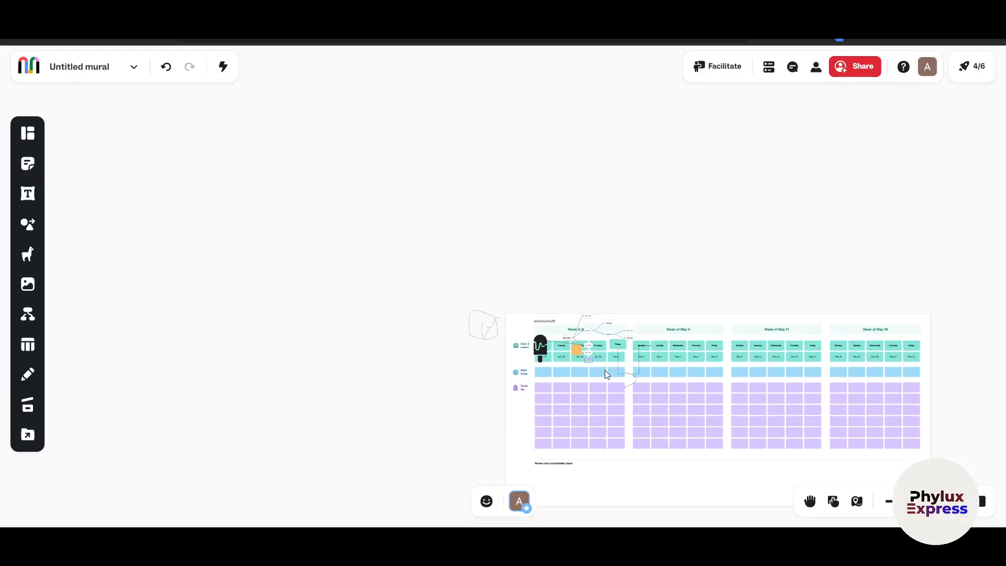
Try out Focus mode by switching it on and off twice, leaving the full set of tools displayed
left_click(983, 508)
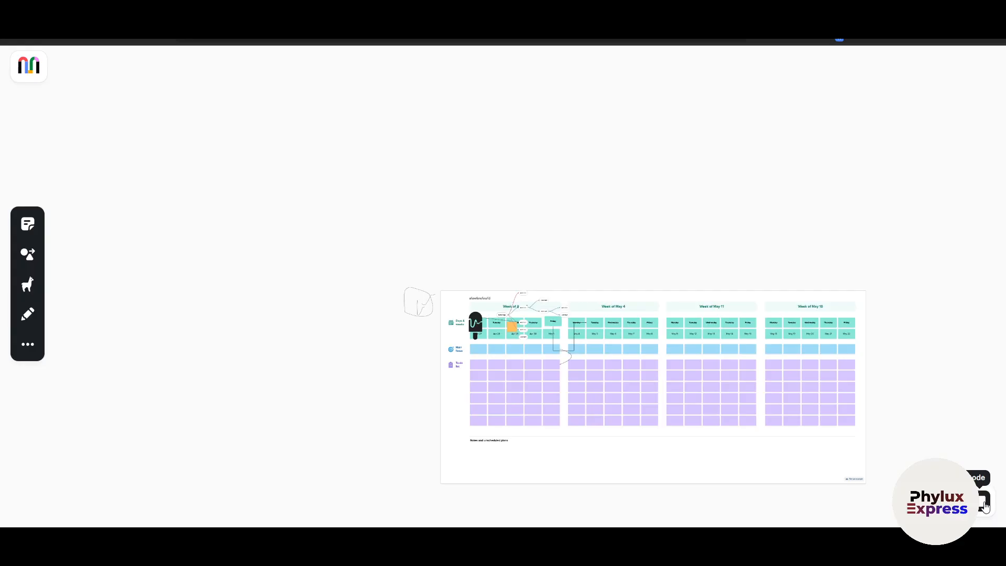
left_click(984, 506)
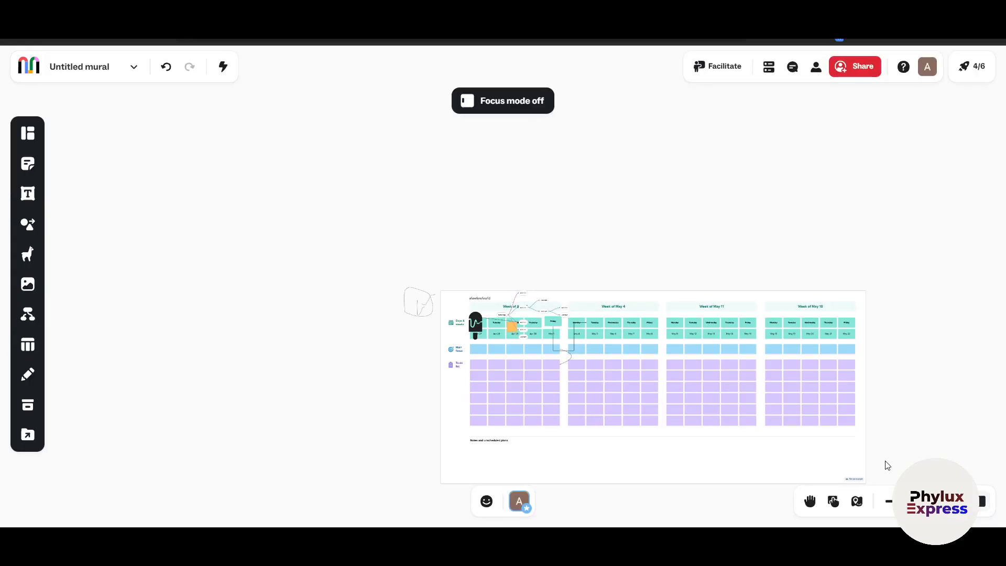
left_click(983, 506)
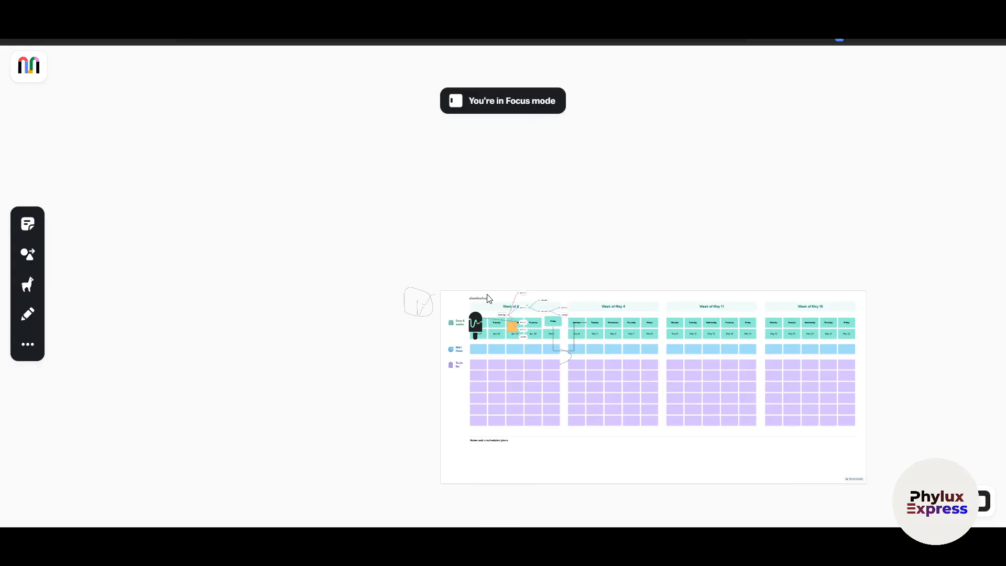
left_click(984, 501)
scroll(518, 301, "down", 1)
scroll(582, 391, "up", 1)
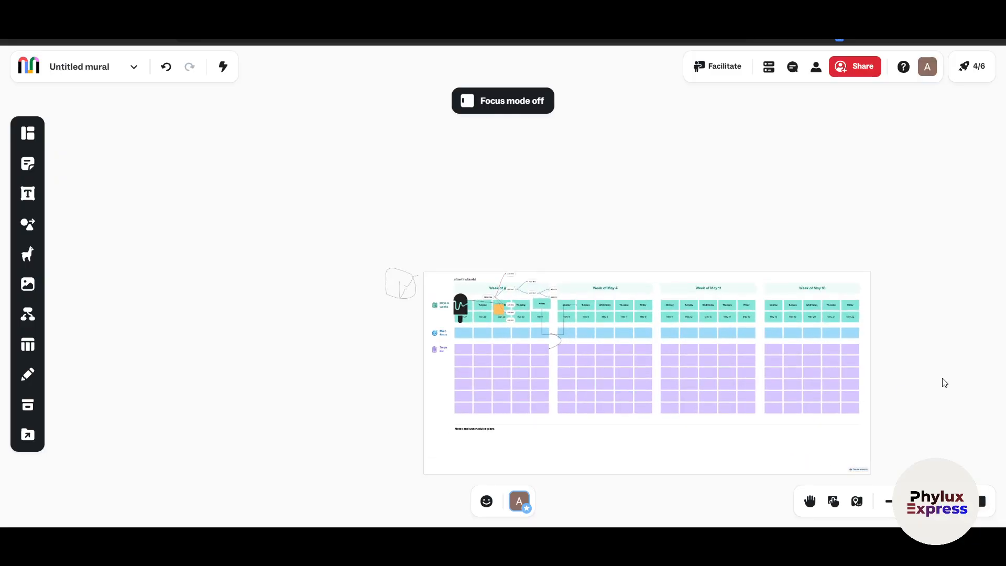
left_click_drag(943, 382, 899, 292)
left_click_drag(929, 362, 772, 357)
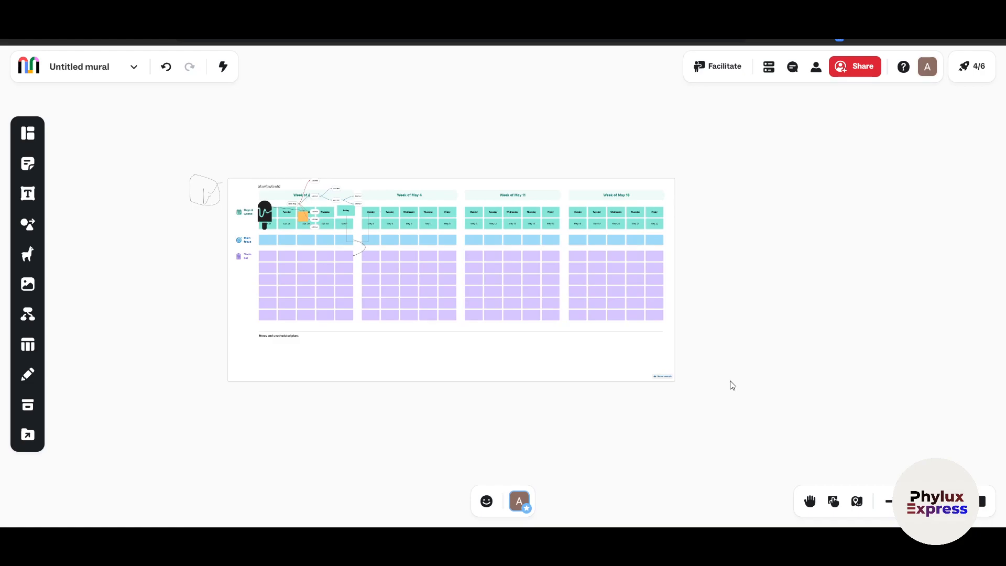
Open the mural's user management page, copy the share link from its invitation dialog, and return to the mural
left_click(816, 66)
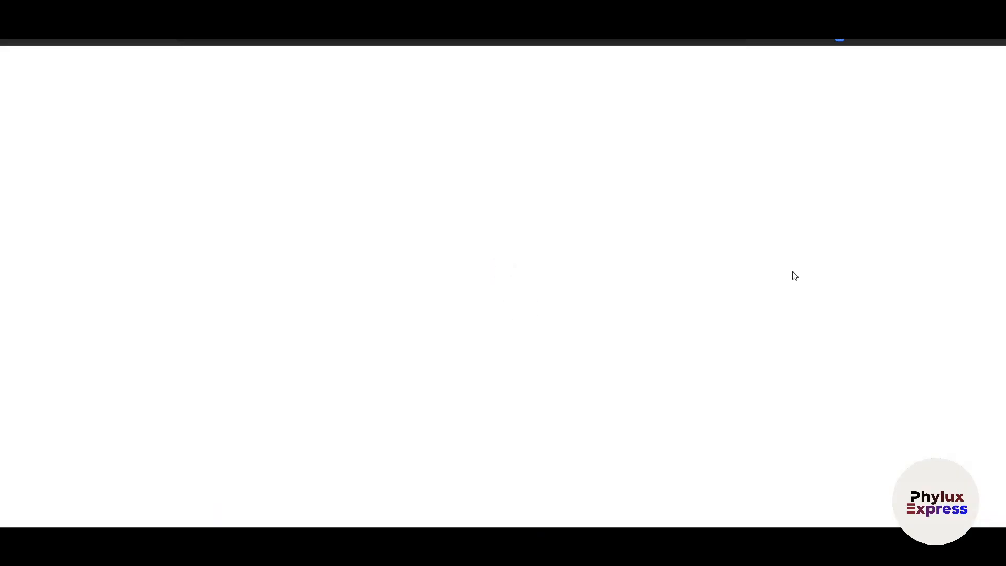
left_click(128, 230)
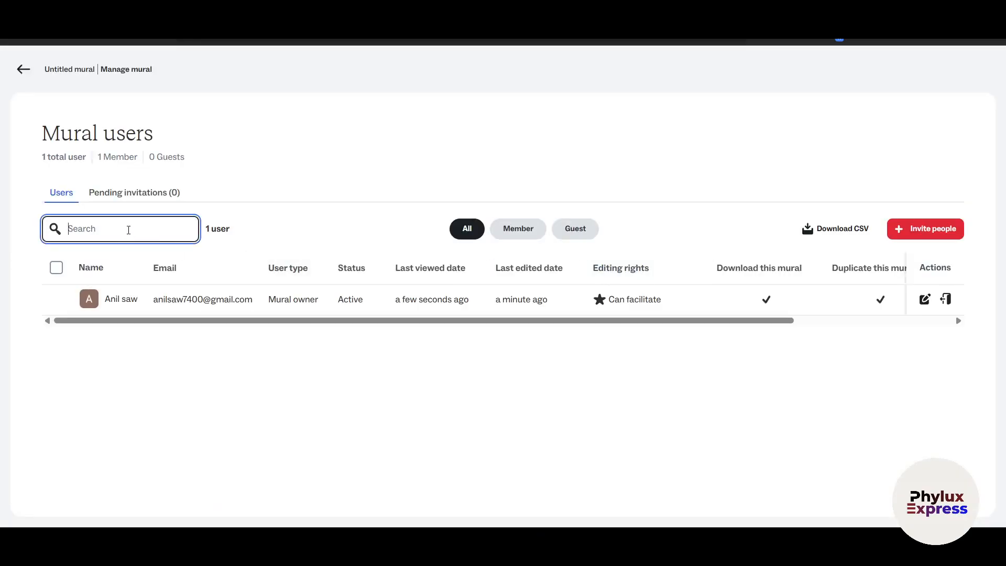
left_click(928, 229)
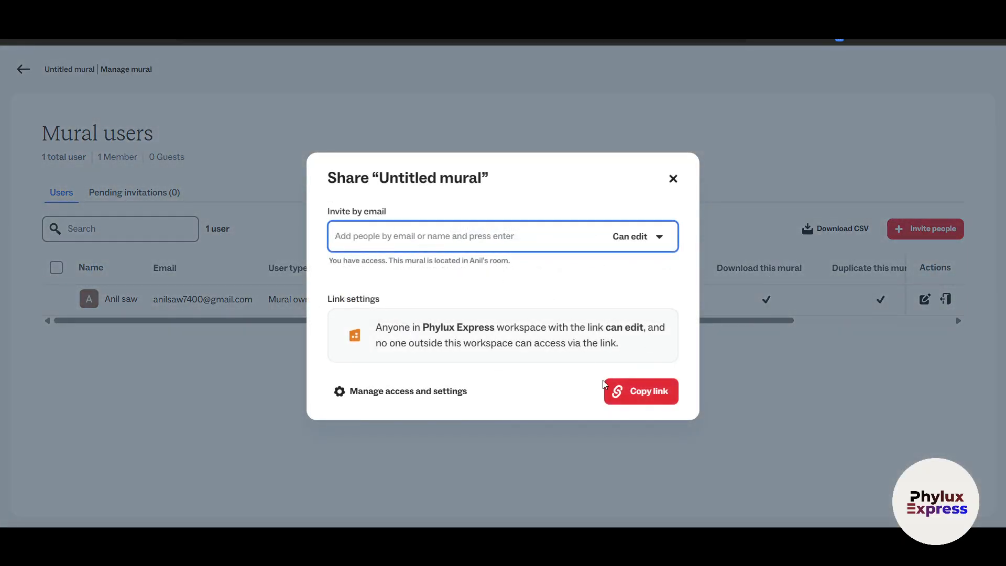
left_click(649, 391)
left_click(672, 182)
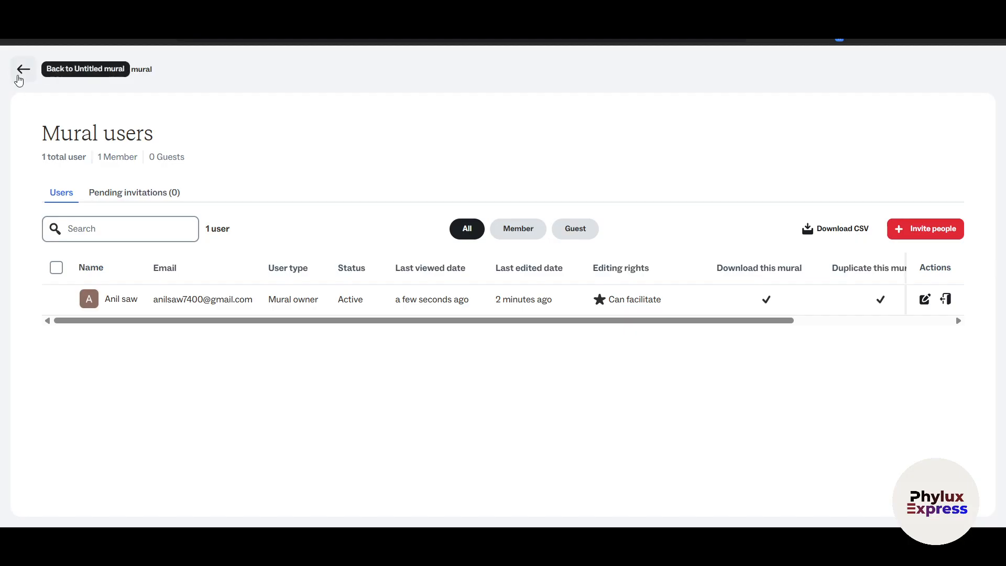
left_click(23, 69)
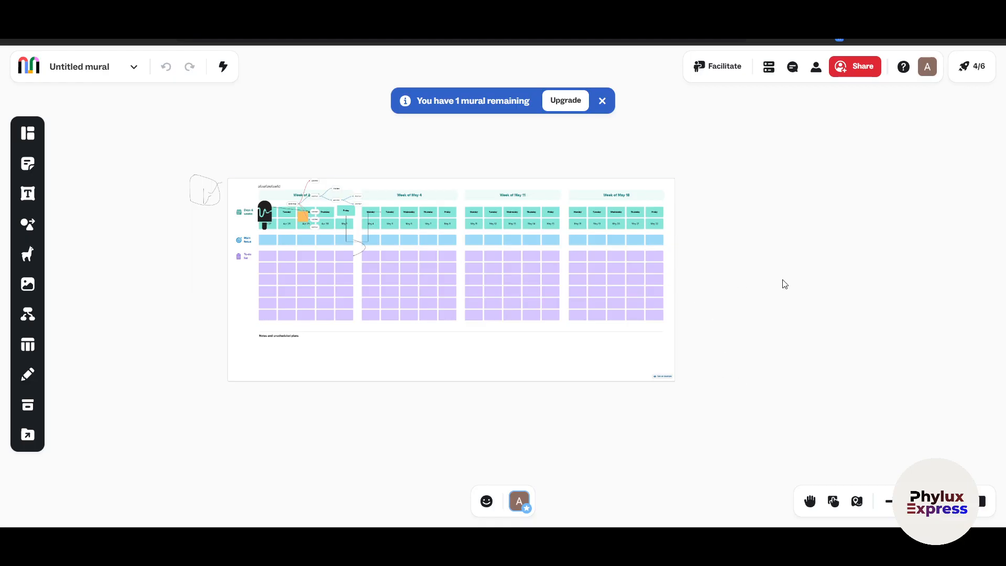
Check the mural's comments and outline, closing each one, and open the Mural basics checklist
left_click(791, 70)
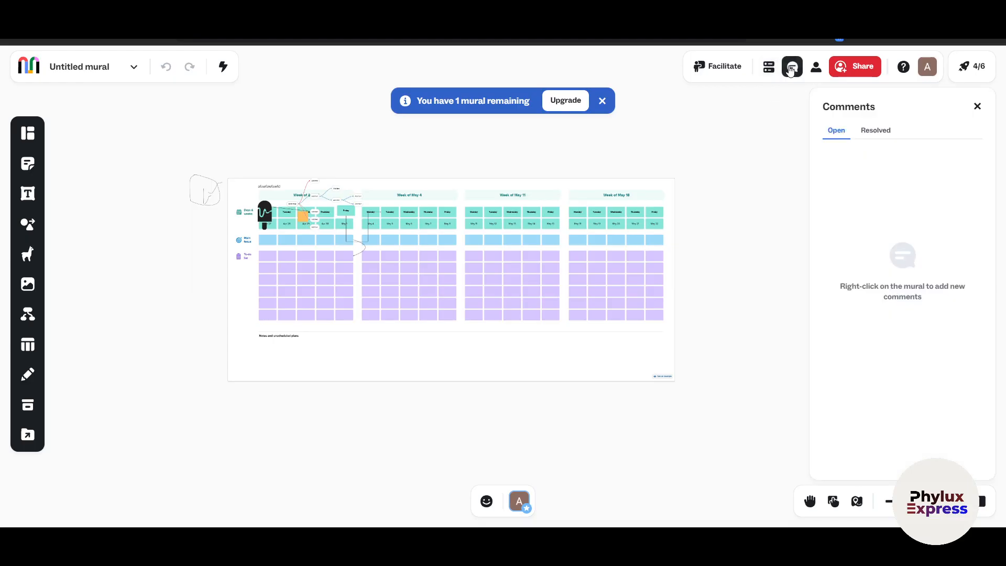
left_click(976, 105)
left_click(765, 77)
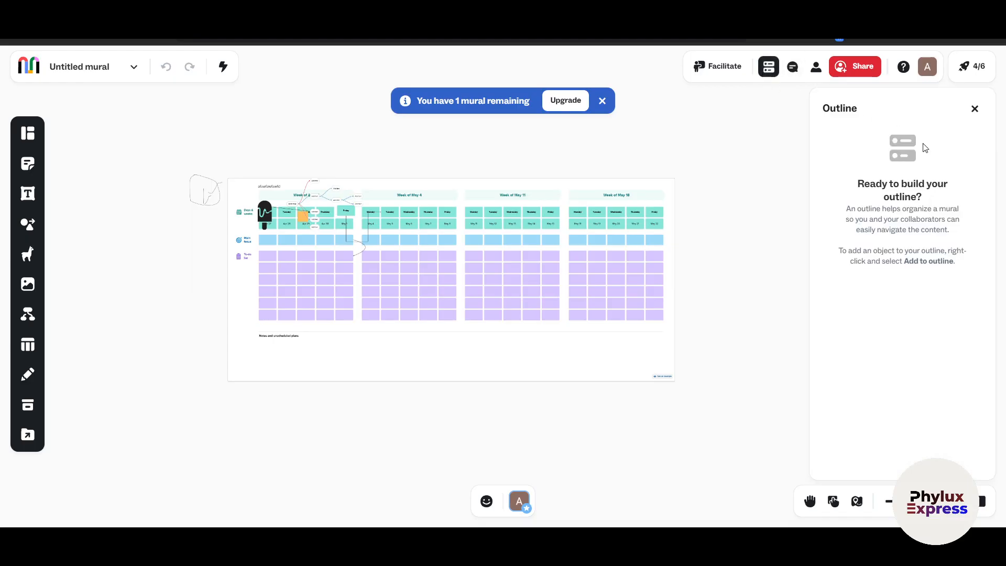
left_click(975, 108)
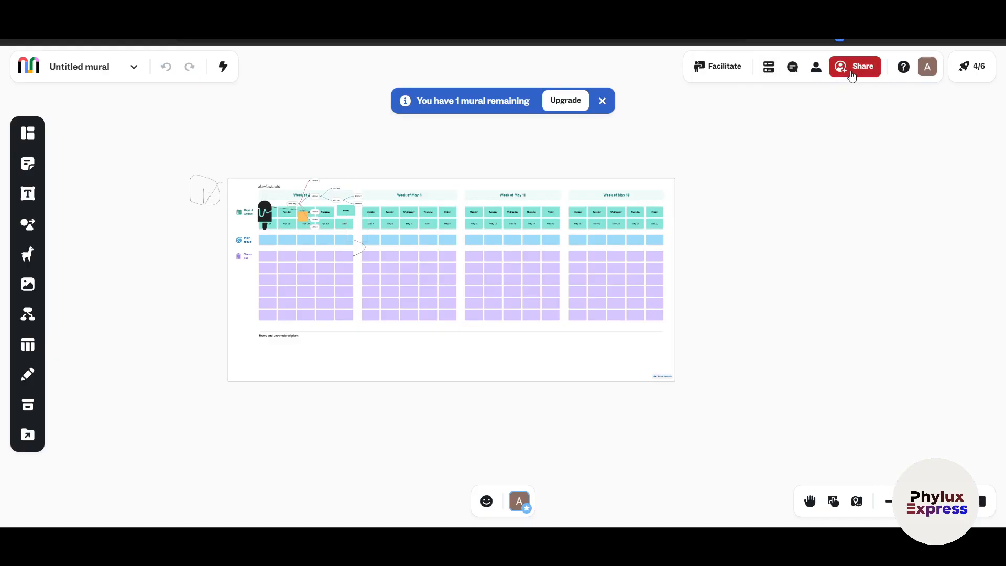
left_click(970, 66)
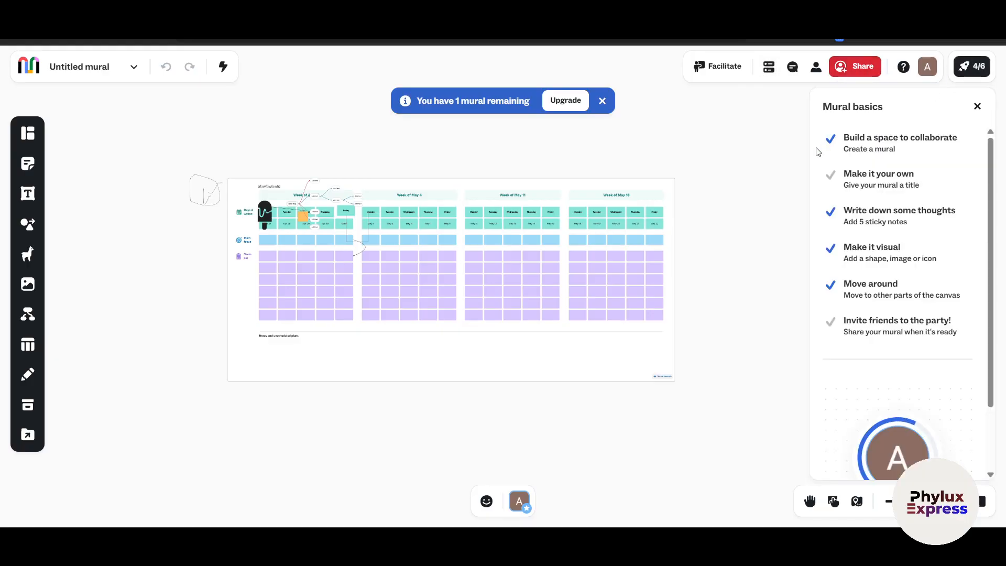
Go to the home dashboard and look over the template recommendations and the Phylux Express workspace options
left_click(28, 68)
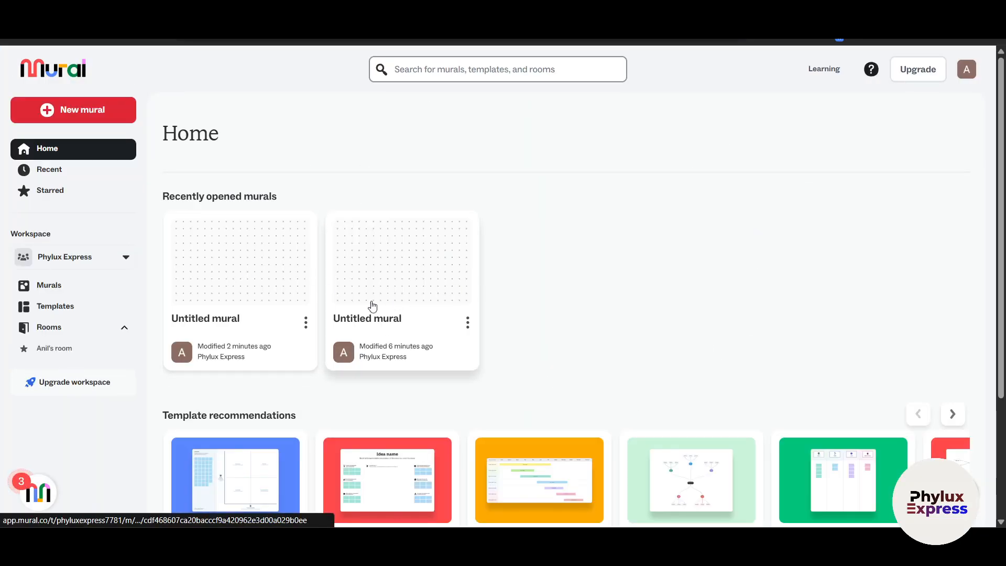
scroll(868, 364, "down", 3)
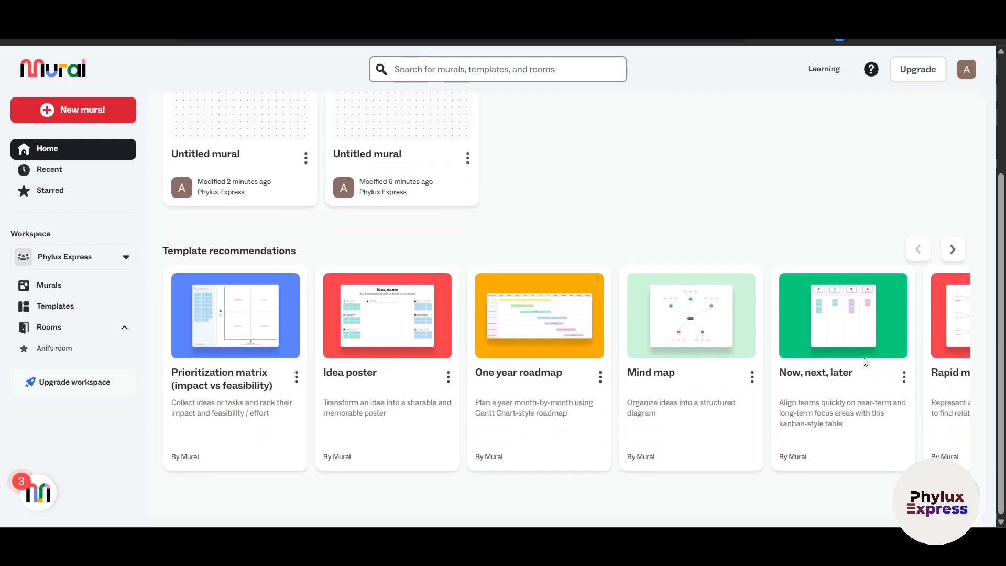
scroll(768, 361, "right", 2)
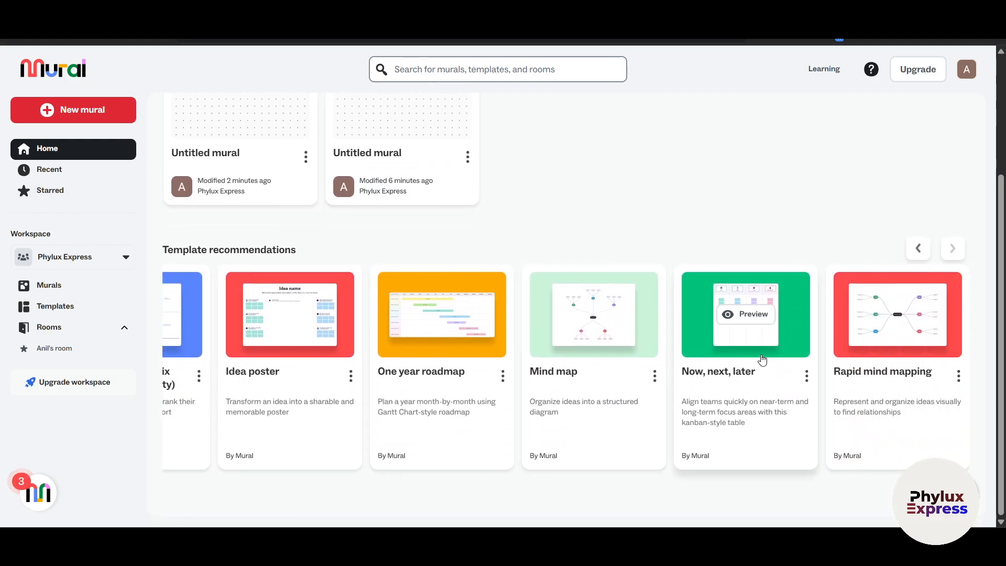
scroll(499, 268, "up", 3)
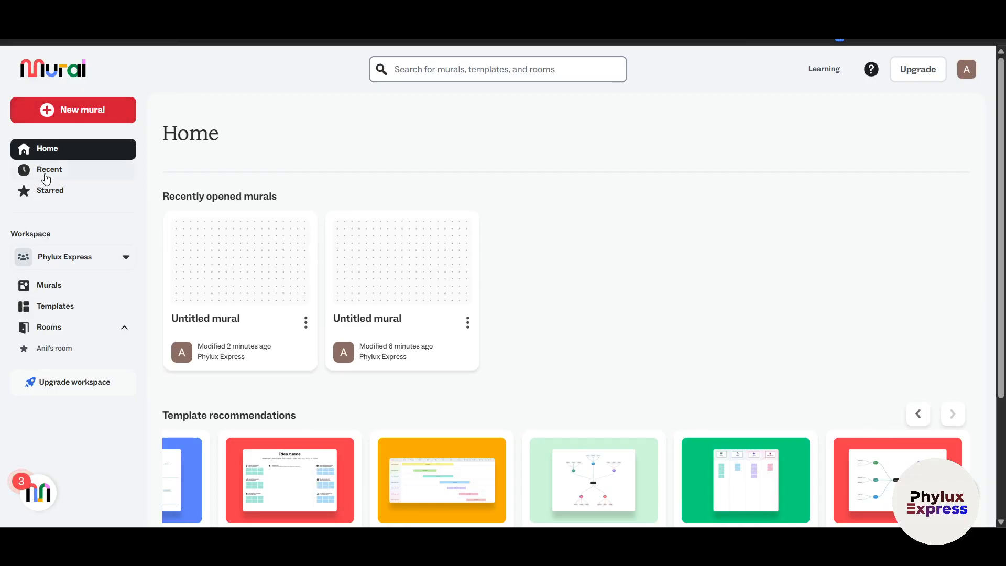
left_click(90, 260)
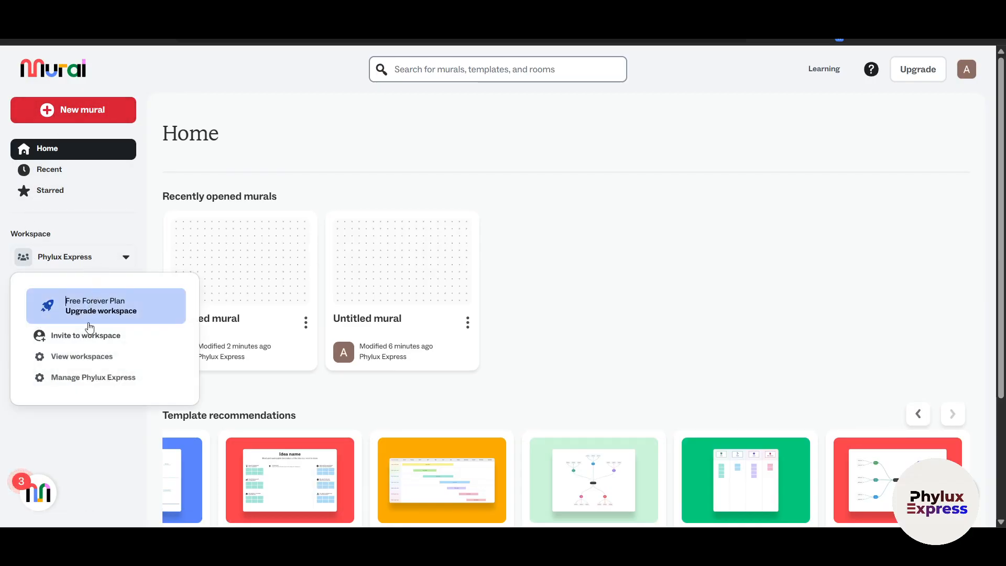
left_click(708, 334)
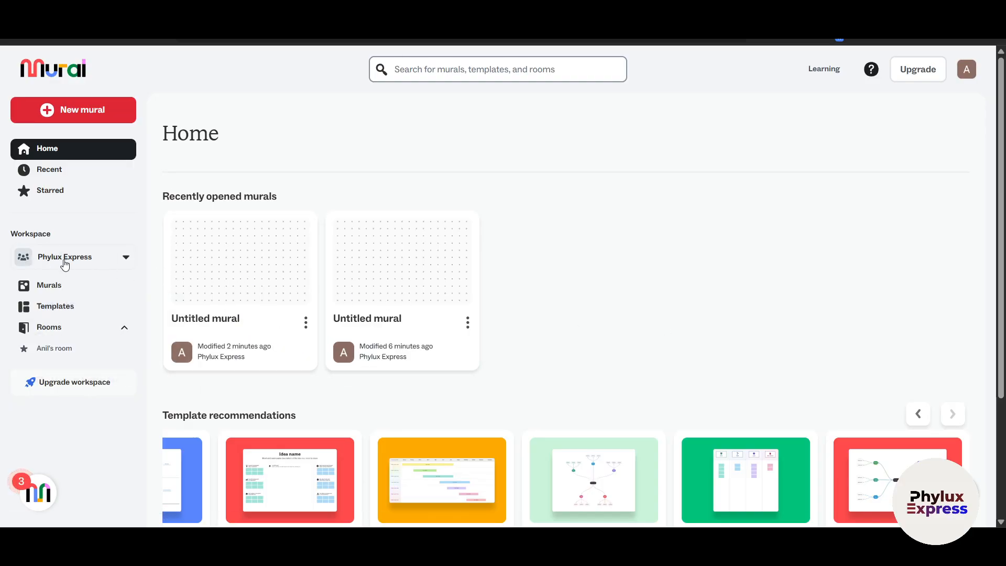
Look through the Recent, Starred, Murals, Templates and Rooms pages, and view the new room form without creating a room
left_click(60, 171)
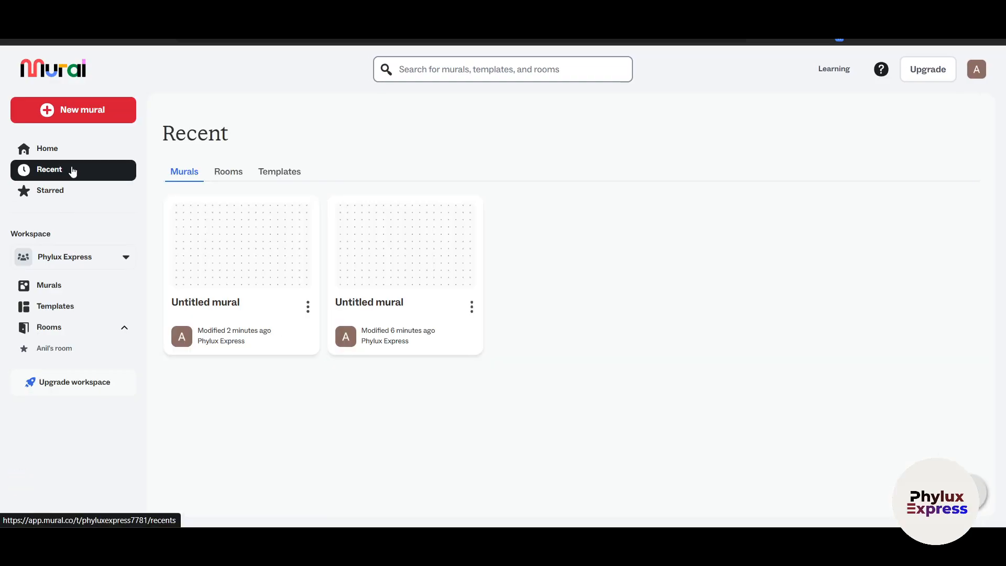
left_click(42, 191)
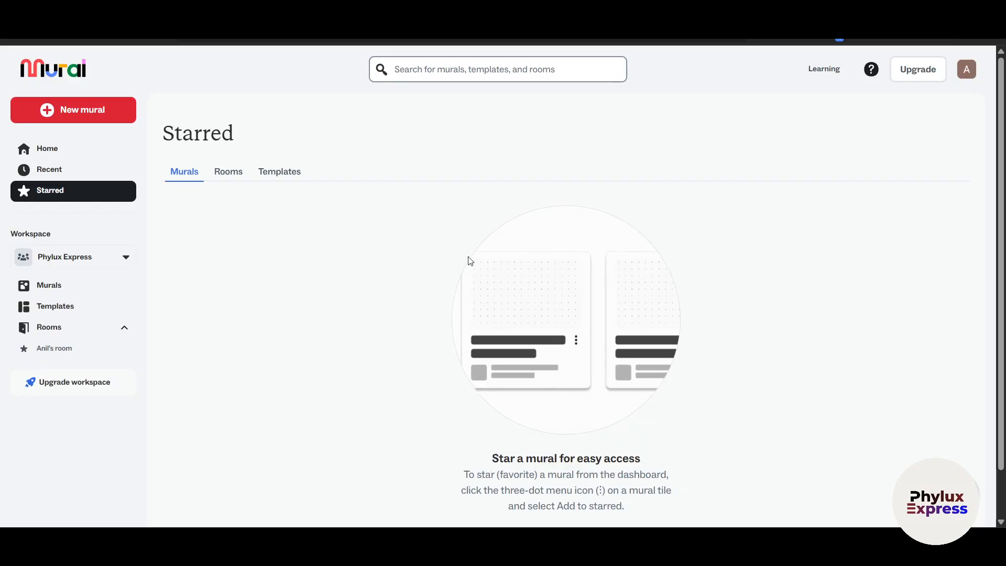
left_click(48, 285)
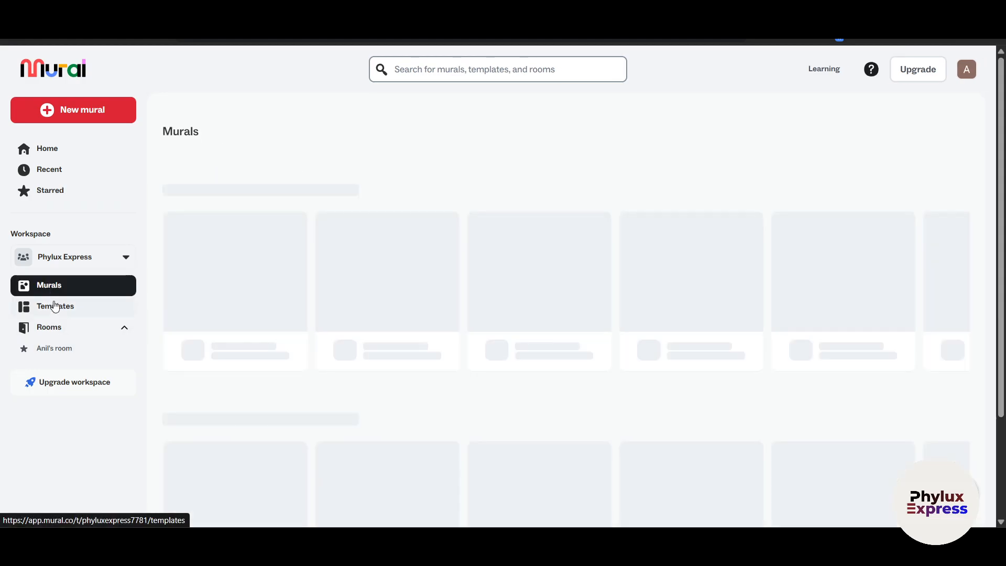
left_click(57, 306)
left_click(57, 330)
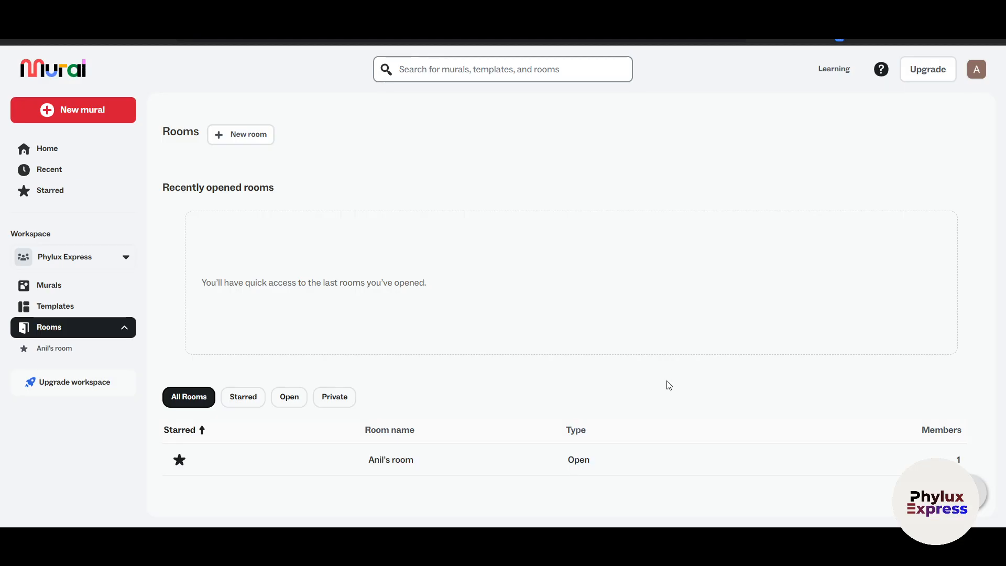
left_click(243, 133)
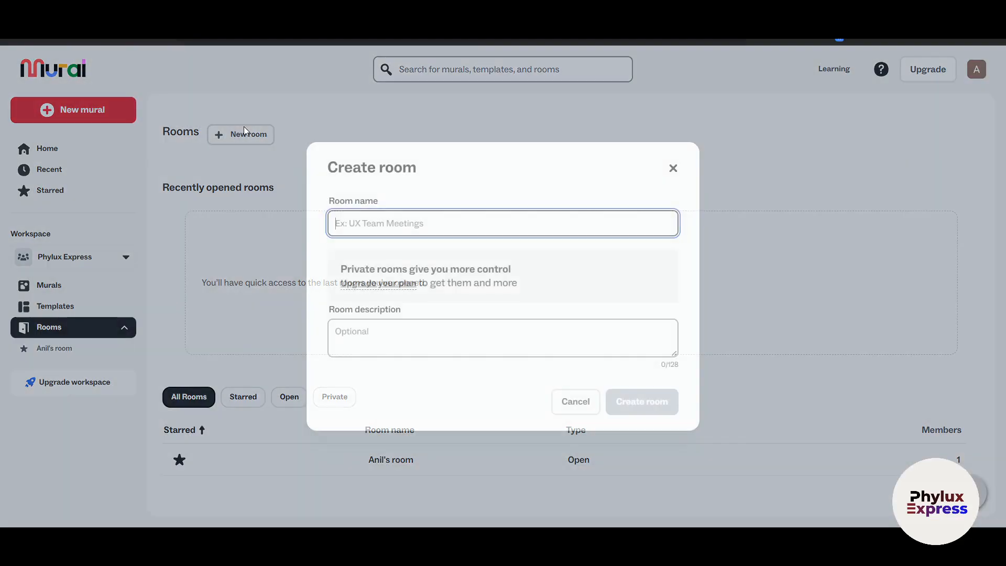
left_click(672, 172)
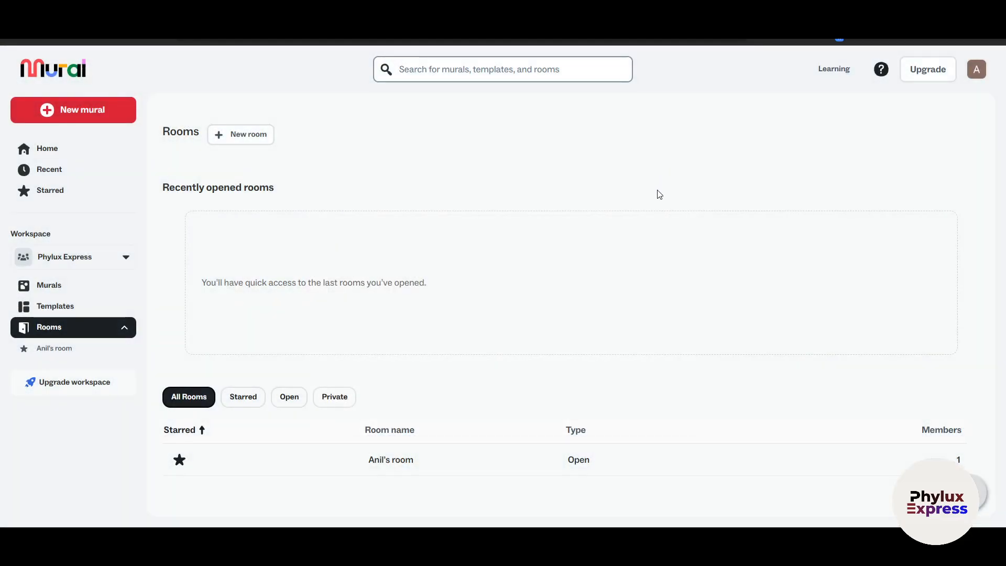